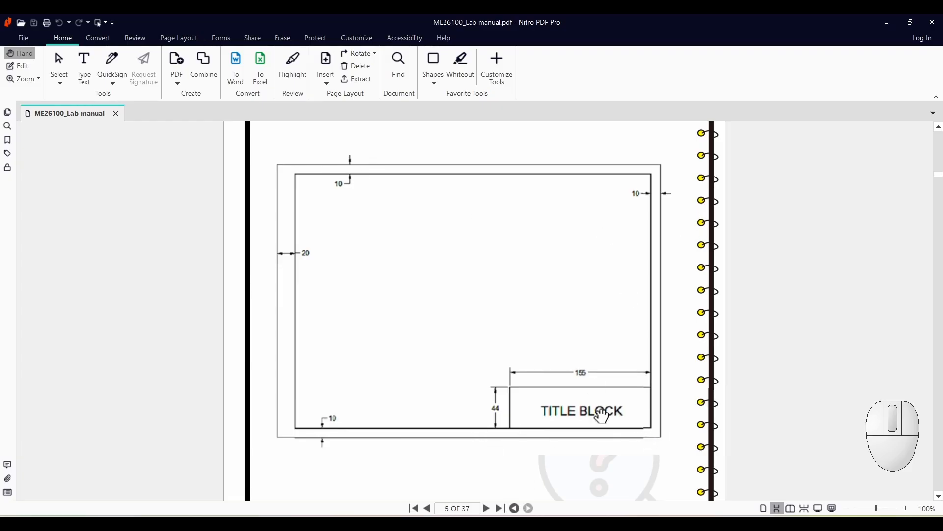
- Examine the margin and title block dimensions of the sheet layout on page 5 of the lab manual
ctrl+scroll(583, 411, up, 2)
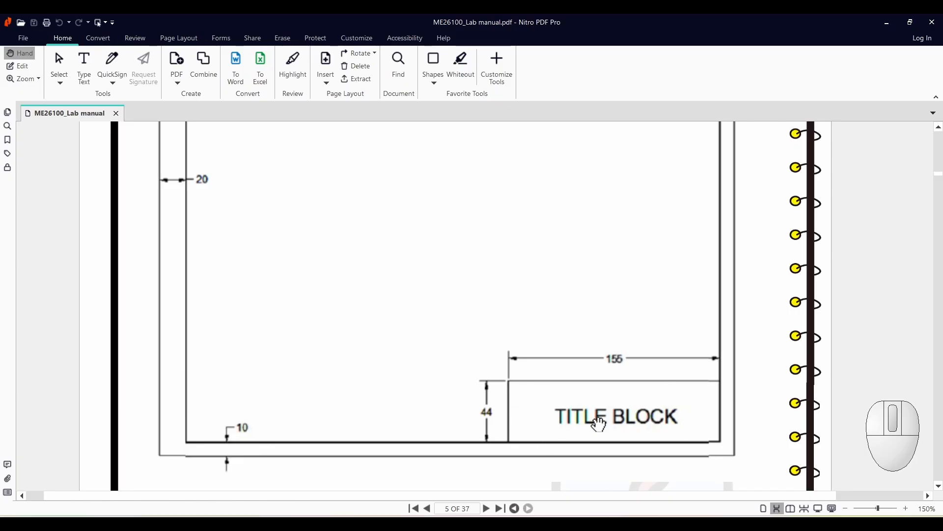
ctrl+scroll(580, 421, down, 1)
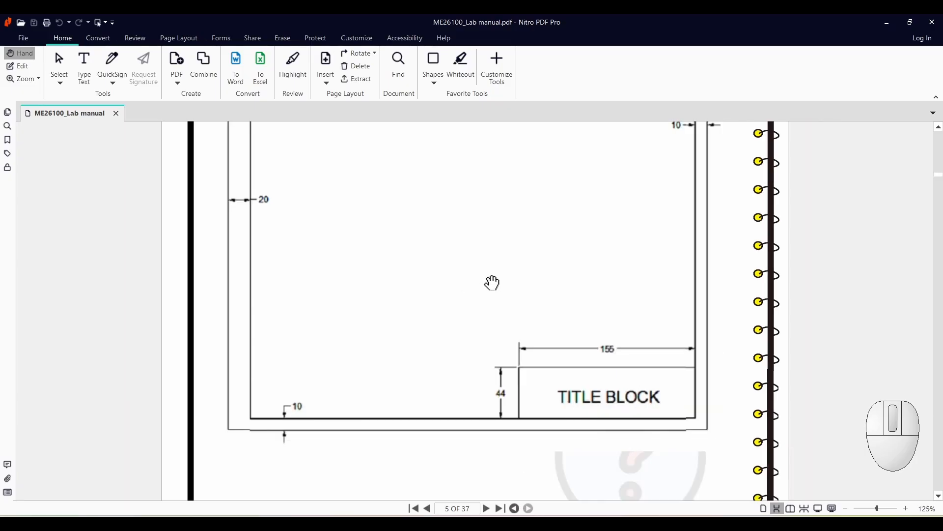
click(639, 424)
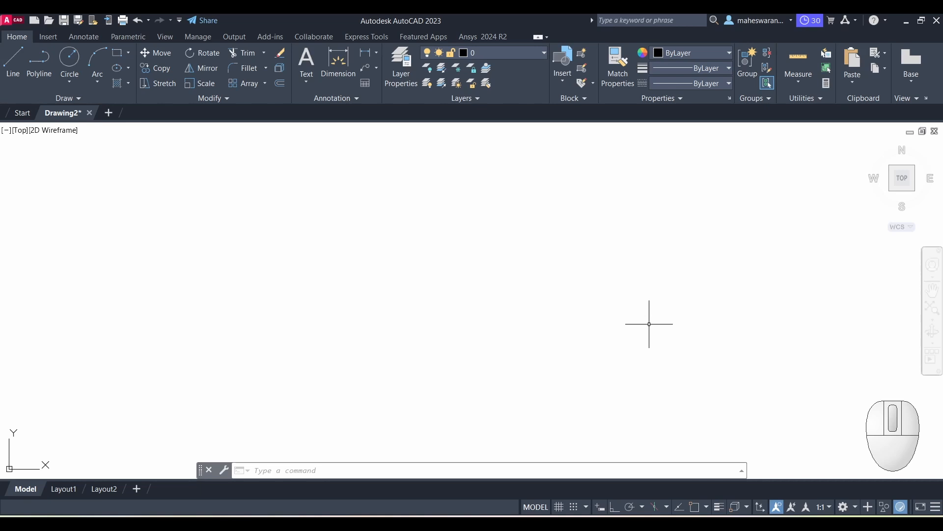
- Open the drawing units settings in AutoCAD and accept decimal lengths with 0.0 precision, decimal degrees and a millimeters insertion scale
text(UNITS)
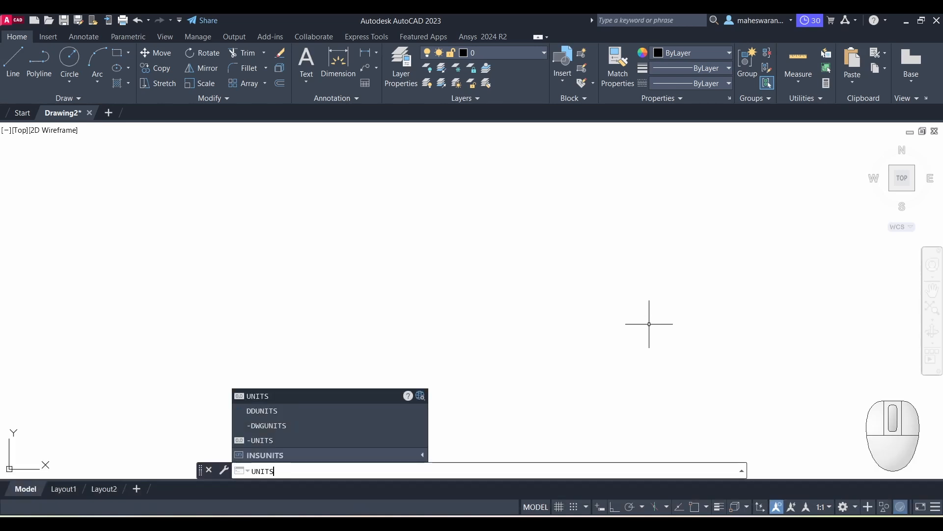
key(Return)
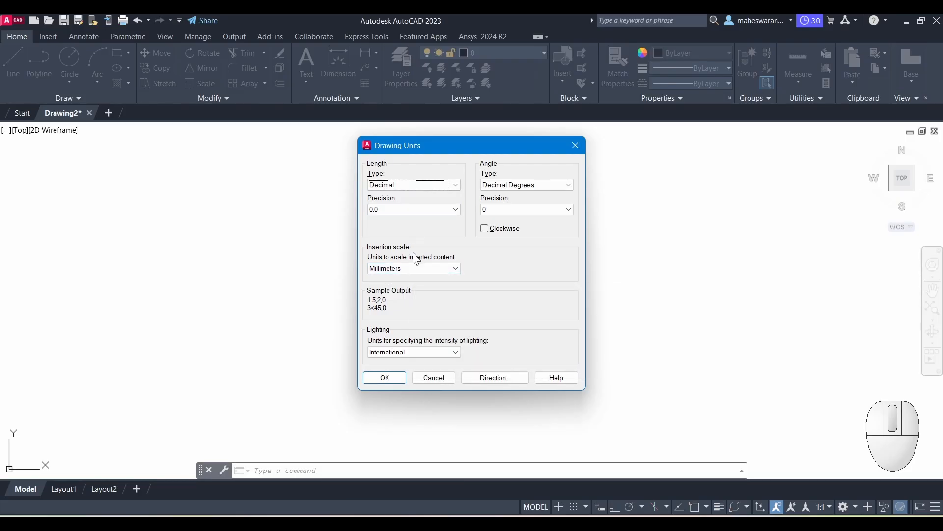
click(396, 378)
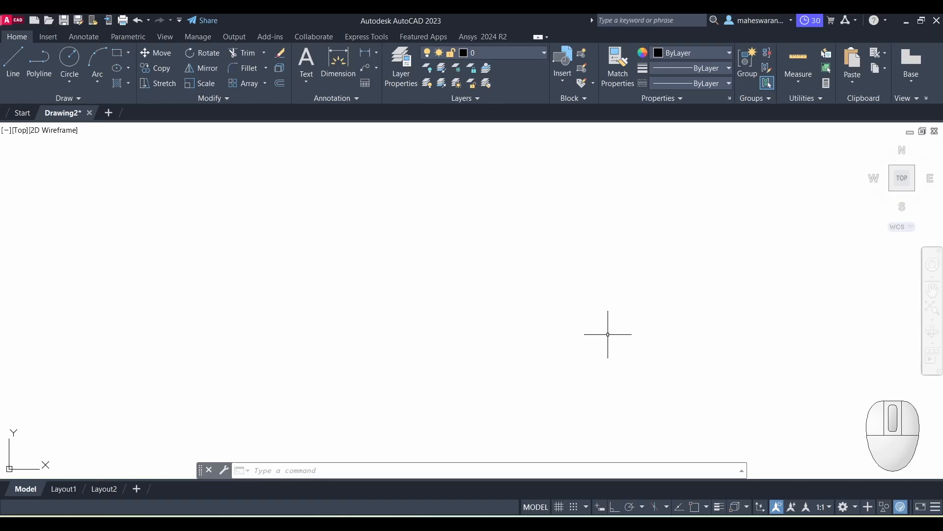
- Draw the sheet outline as a rectangle from corner 0,0 to opposite corner 420,297
text(REC)
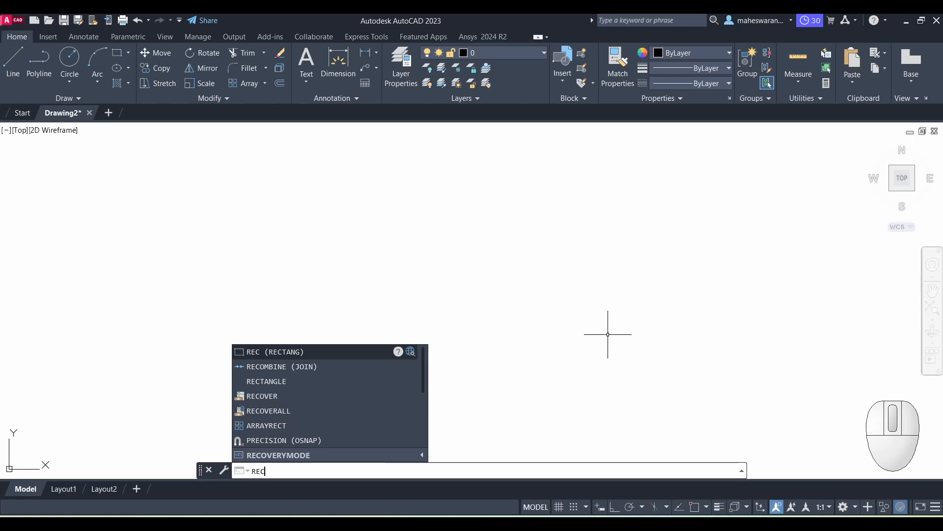
key(Return)
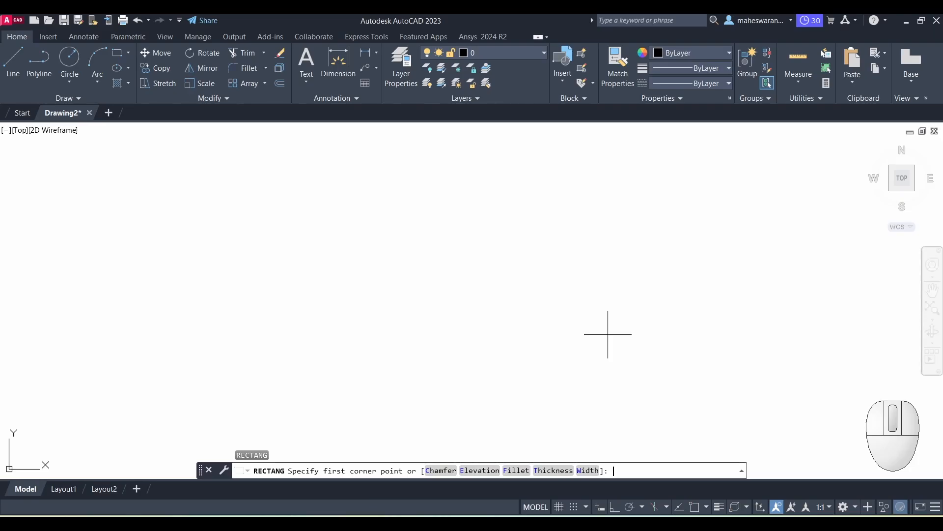
text(0,0)
key(Return)
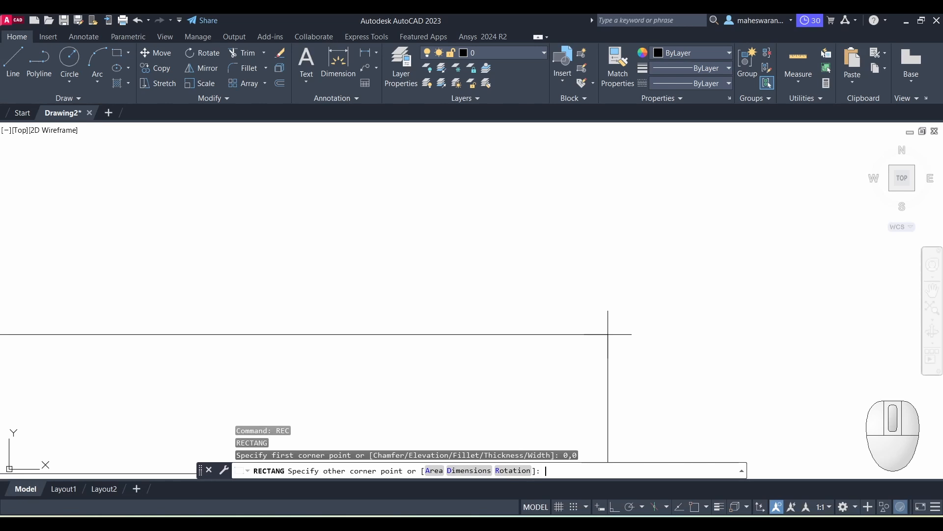
text(420)
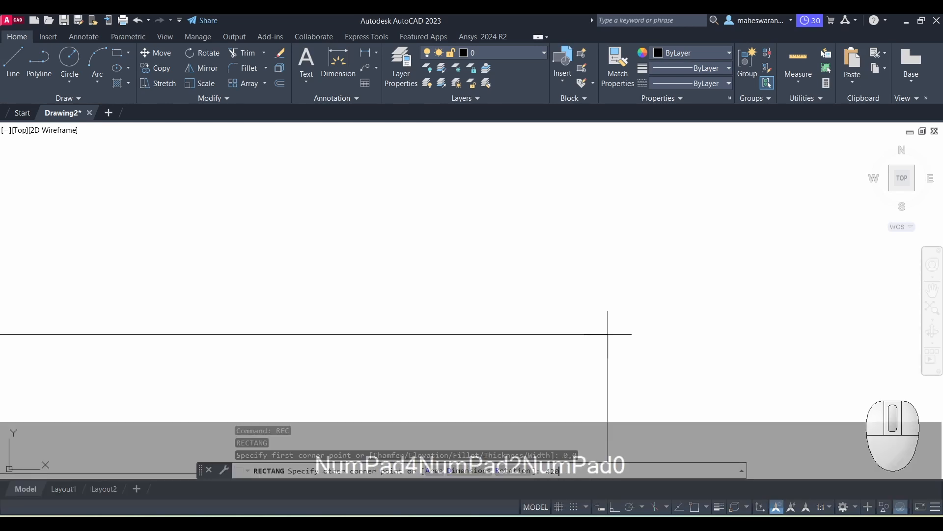
text(,297)
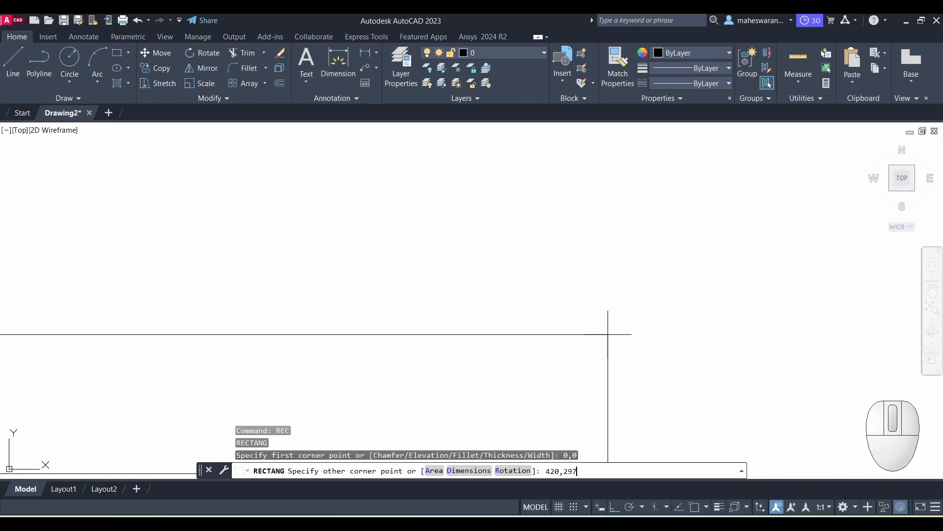
key(Return)
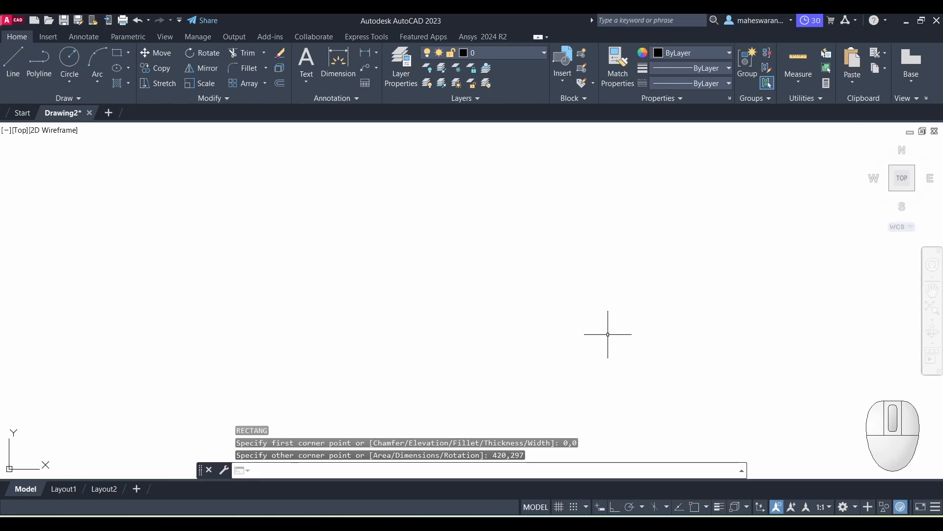
- Fit the whole sheet rectangle in the view with the All option of the Zoom command
scroll(274, 264, down, 10)
scroll(274, 264, up, 2)
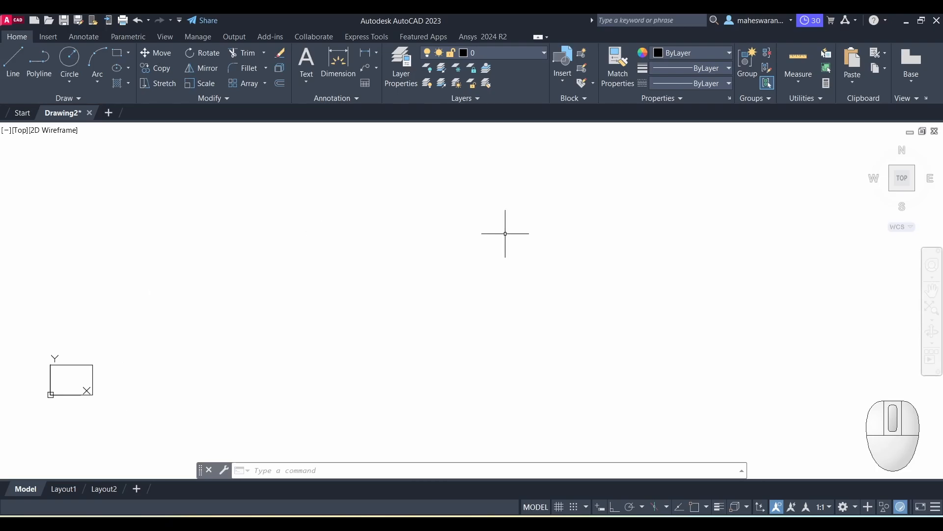
text(zoom)
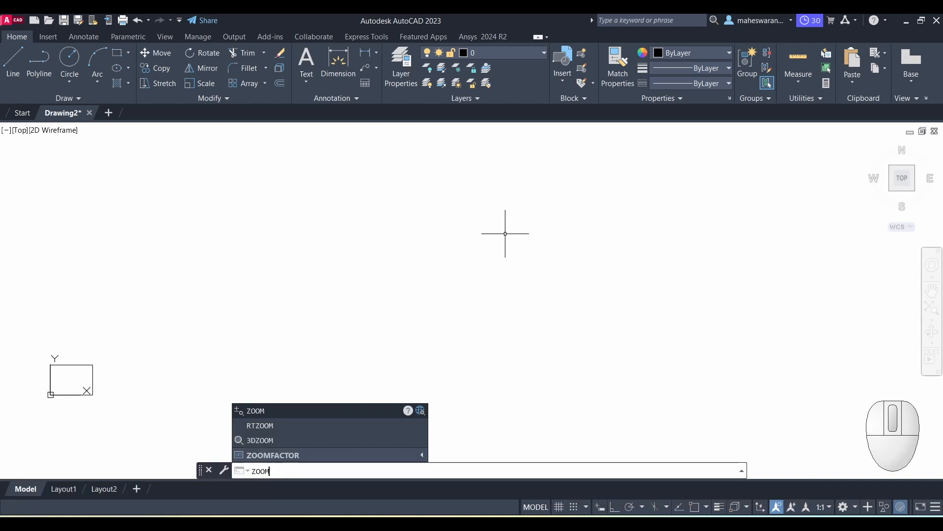
key(Return)
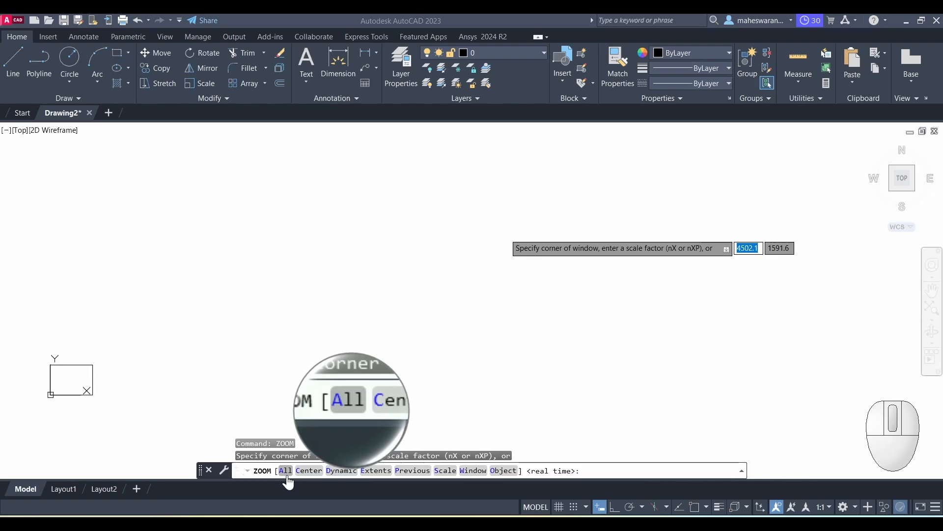
key(F12)
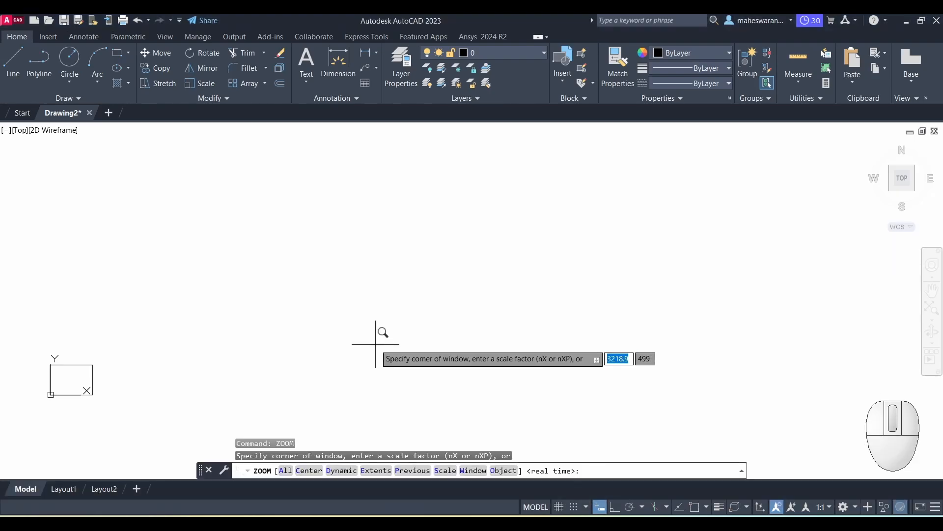
text(a)
key(Return)
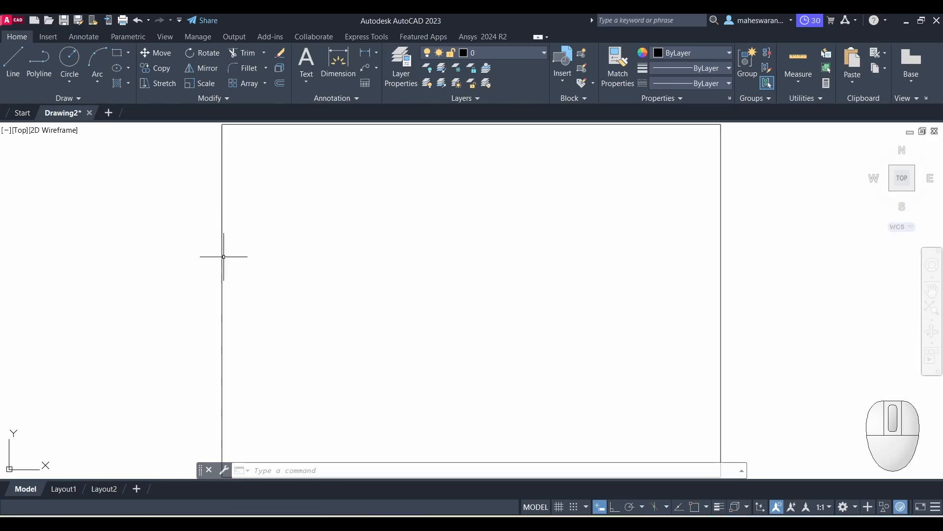
- Explode the sheet rectangle into separate lines
mouse_move(221, 256)
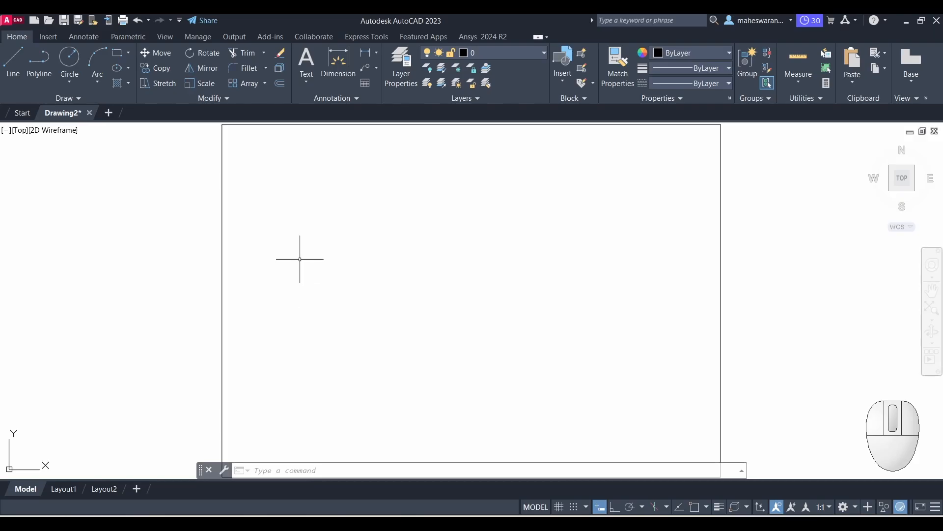
key(F12)
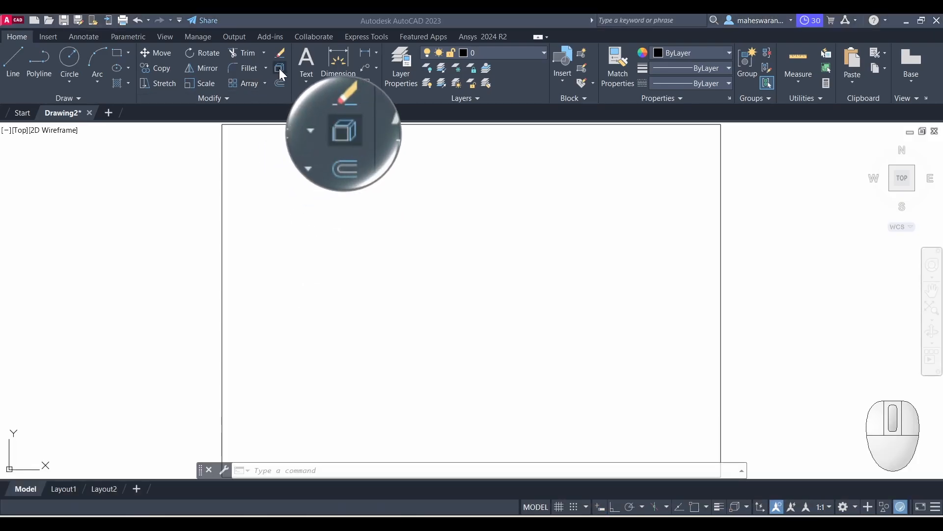
click(279, 69)
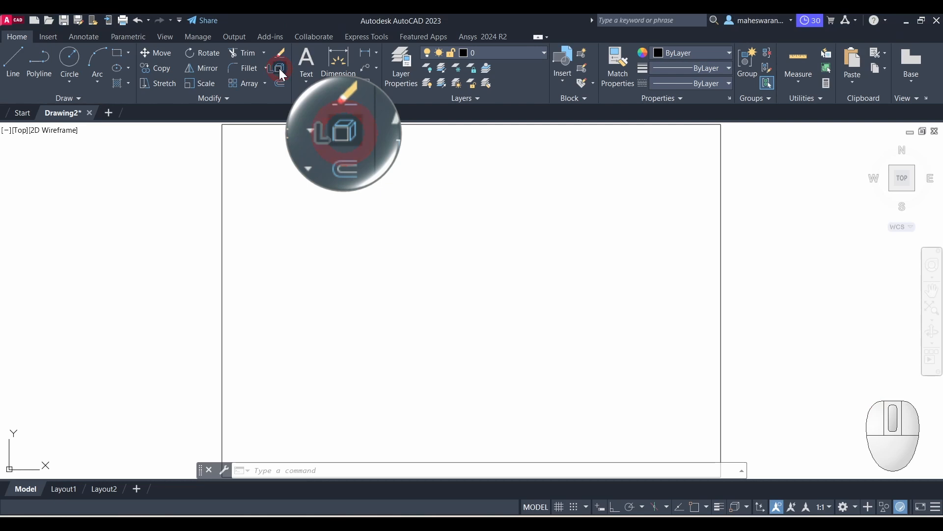
click(222, 246)
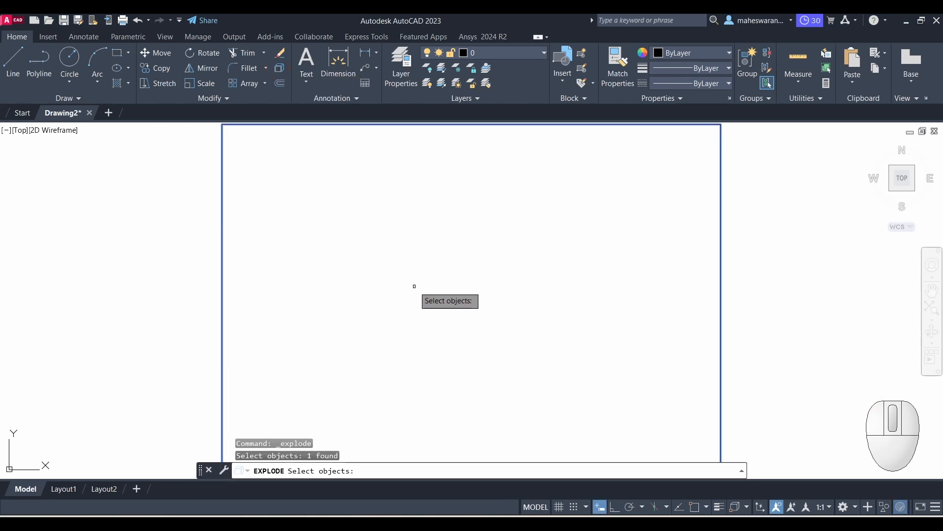
key(Return)
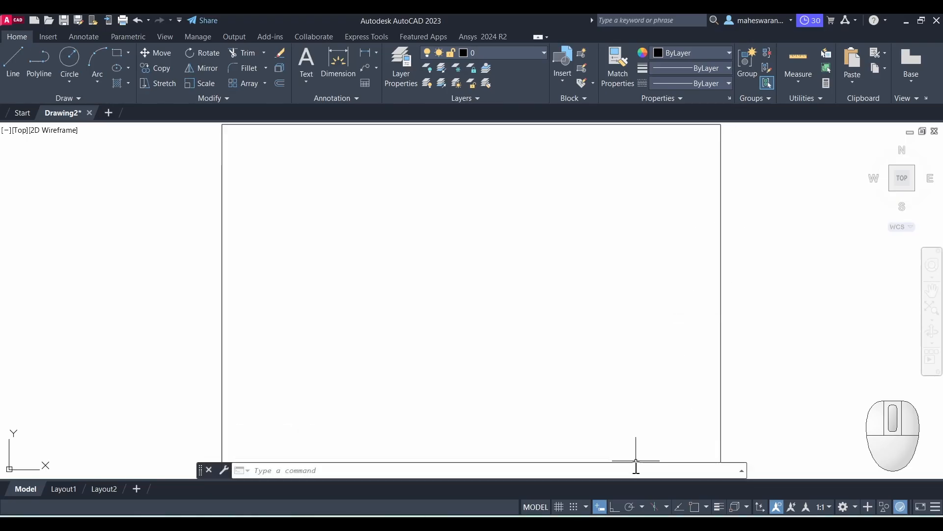
- Offset the rectangle's left edge 20 mm inward to form the left margin line
scroll(422, 324, down, 2)
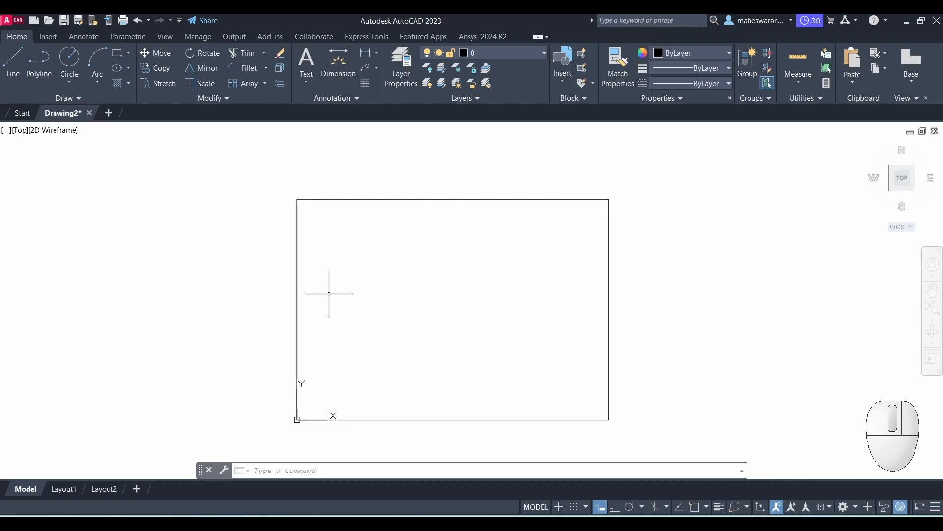
key(F12)
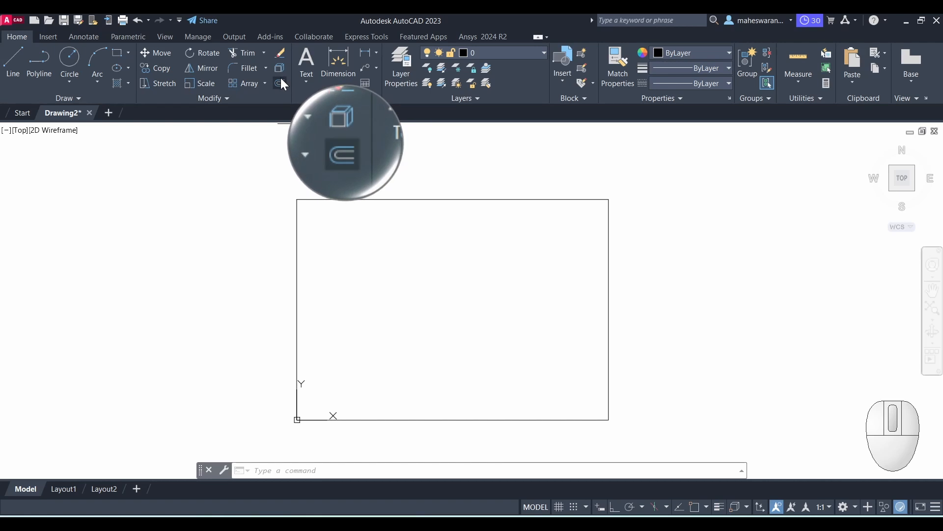
click(279, 82)
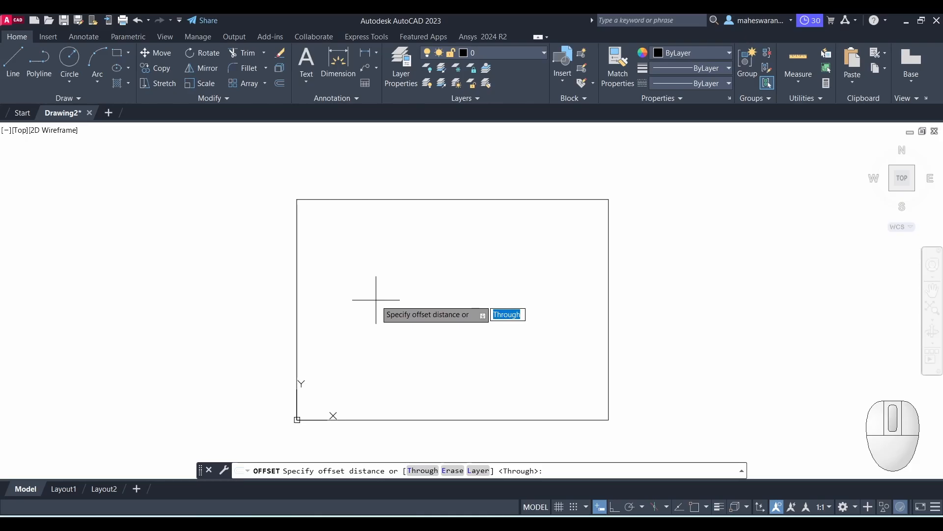
text(20)
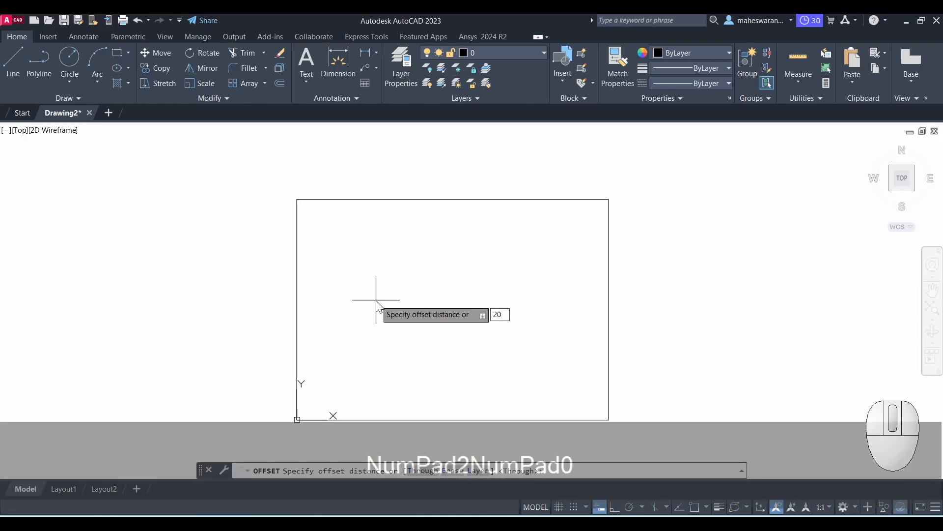
key(Return)
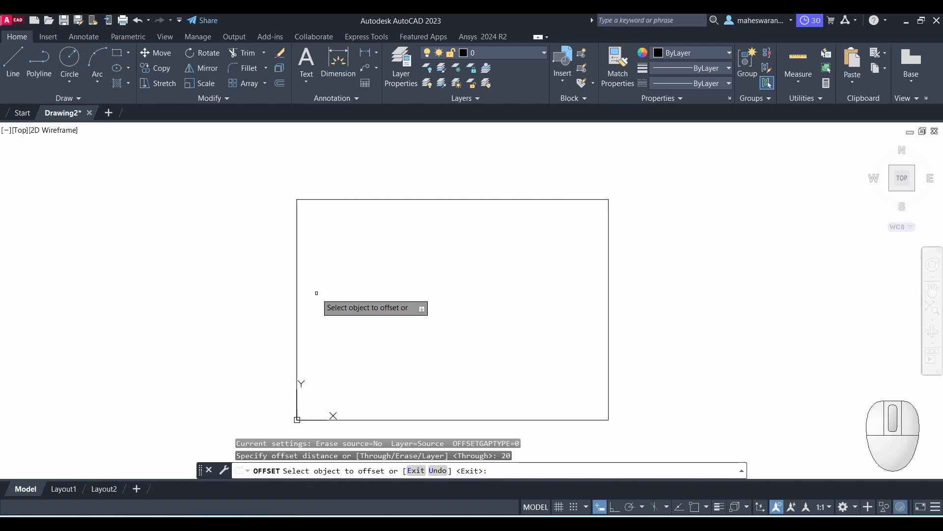
click(298, 290)
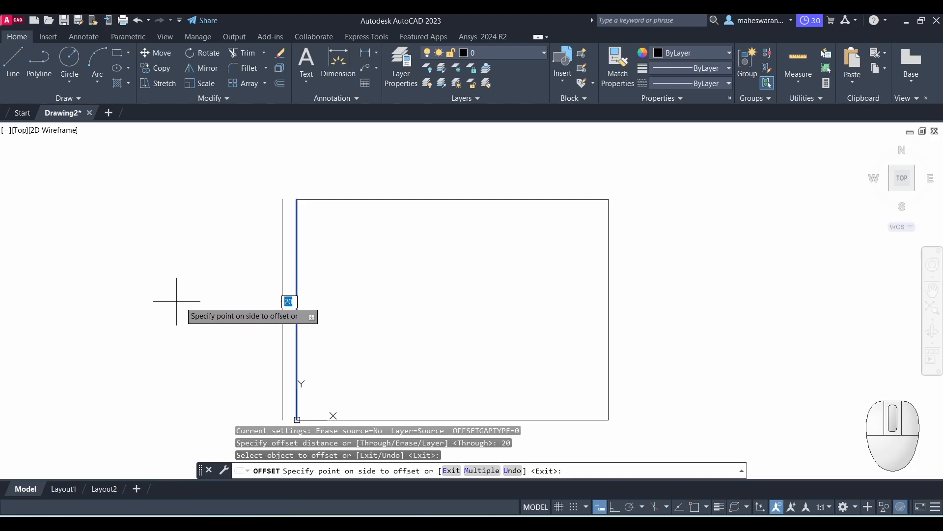
click(463, 319)
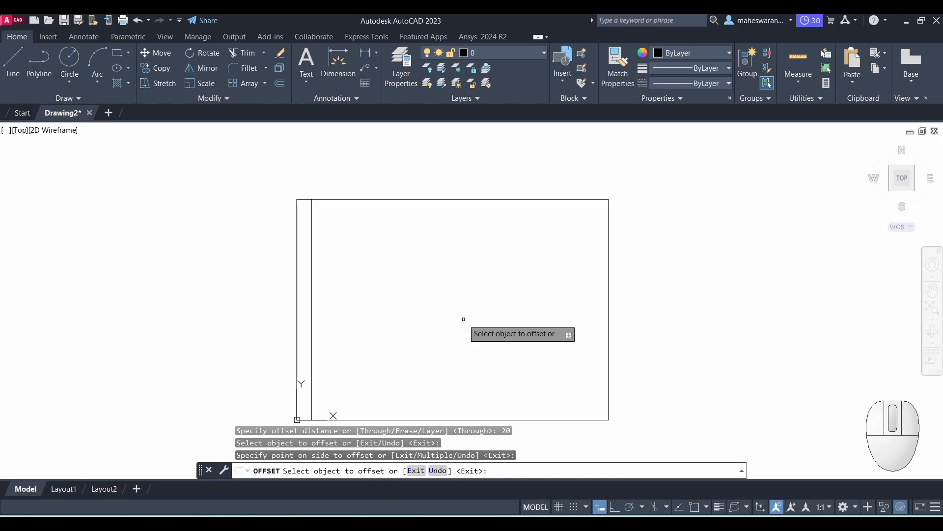
- Offset the sheet's top, right and bottom edges 10 mm inward to form the remaining margin lines
click(282, 84)
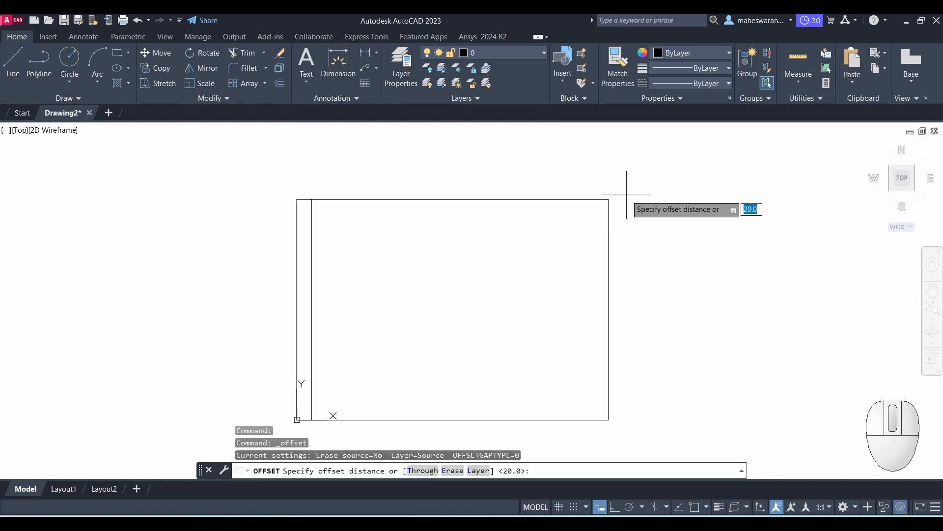
text(10)
key(Return)
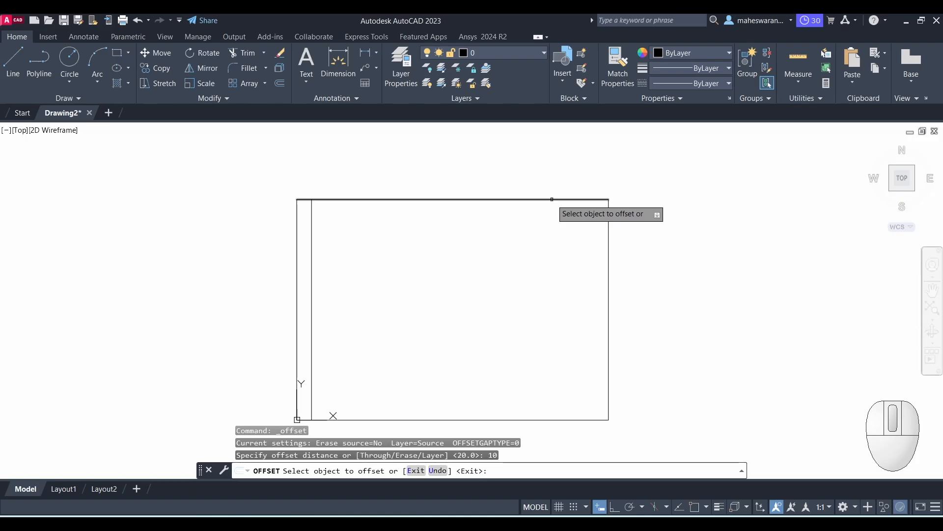
click(553, 199)
click(547, 257)
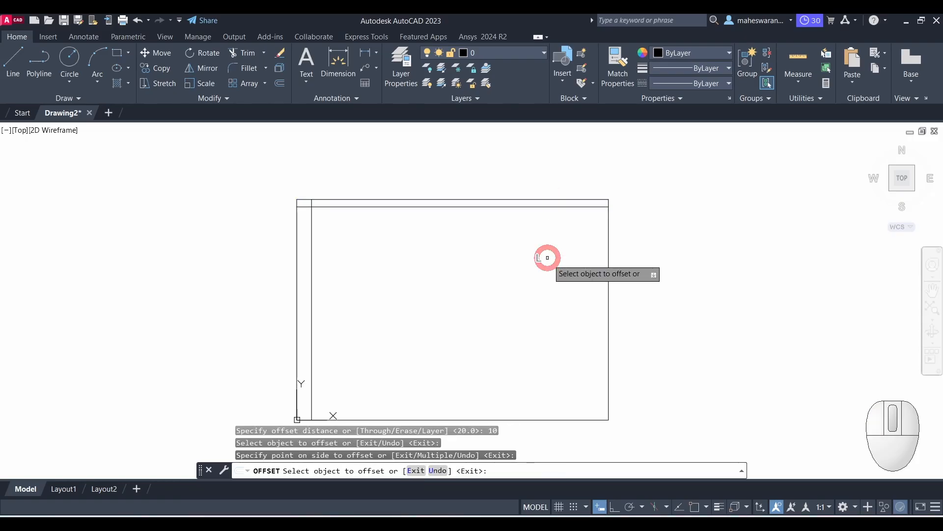
click(608, 283)
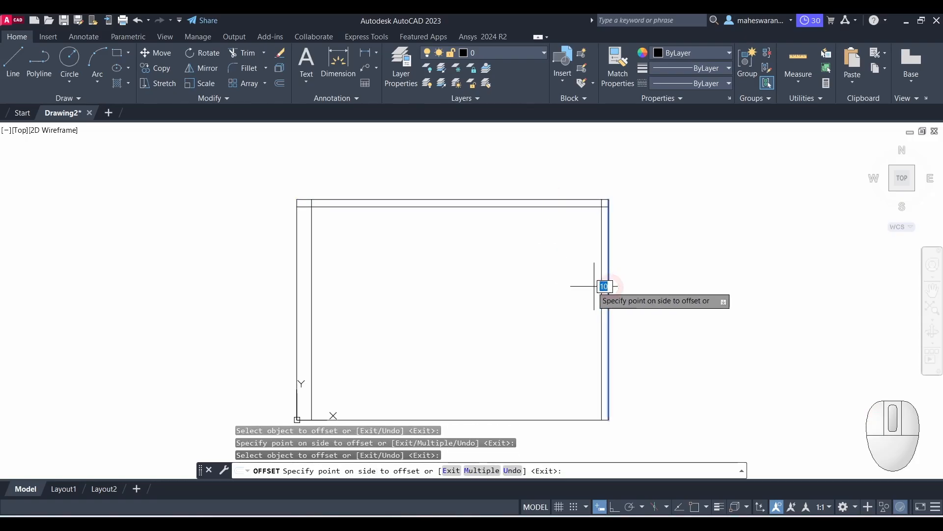
click(563, 288)
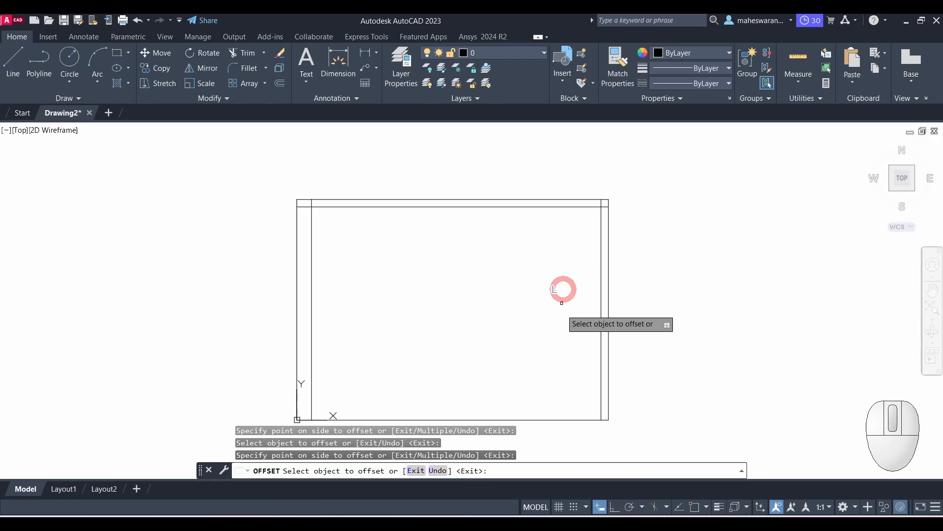
click(538, 419)
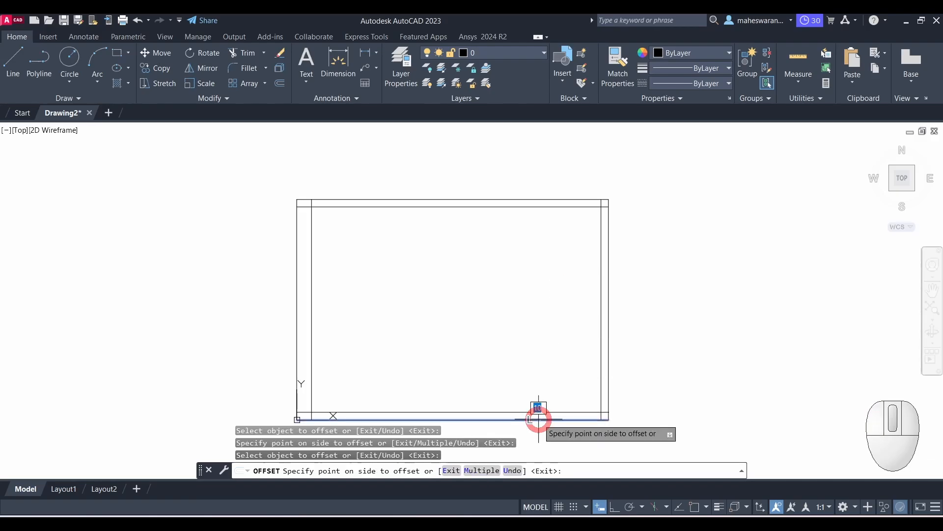
click(537, 349)
- Trim both margin line ends that extend past their intersection at the sheet's upper-left corner
scroll(403, 283, up, 1)
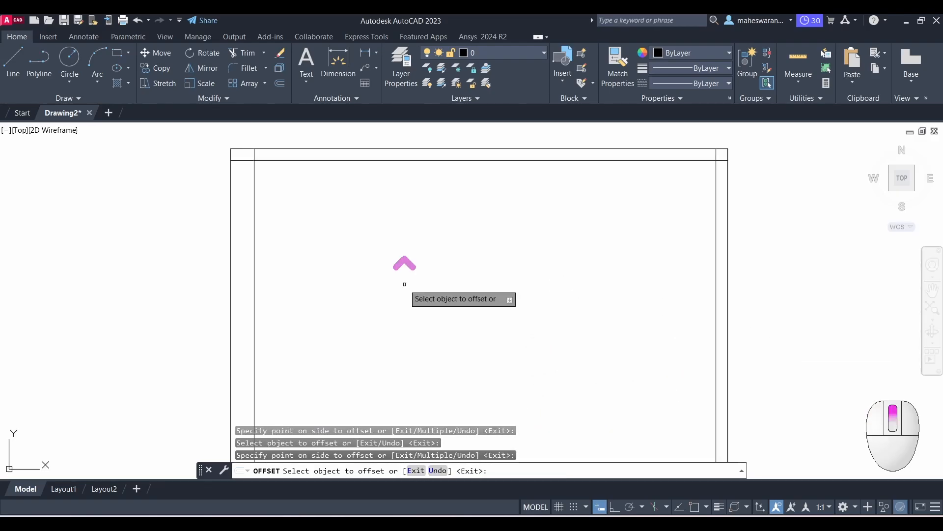
scroll(405, 284, down, 1)
middle_drag(404, 284, 394, 248)
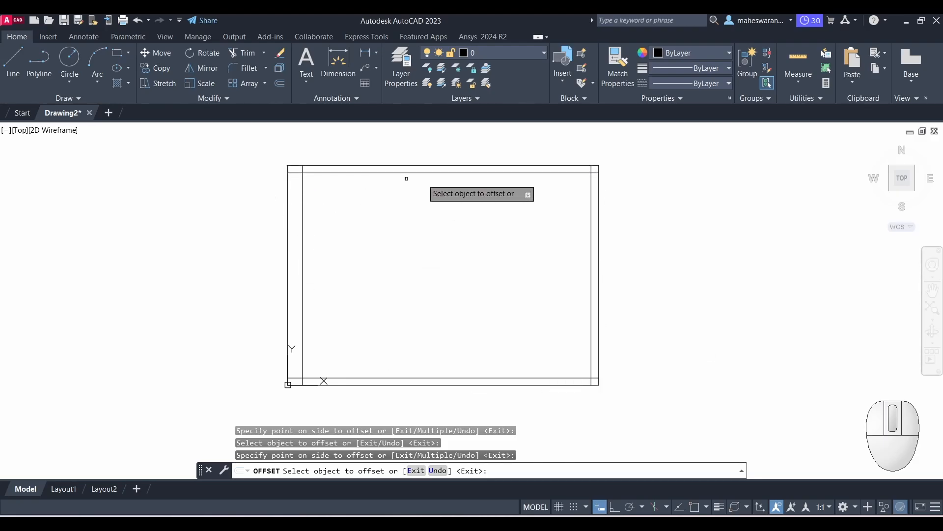
scroll(289, 167, up, 4)
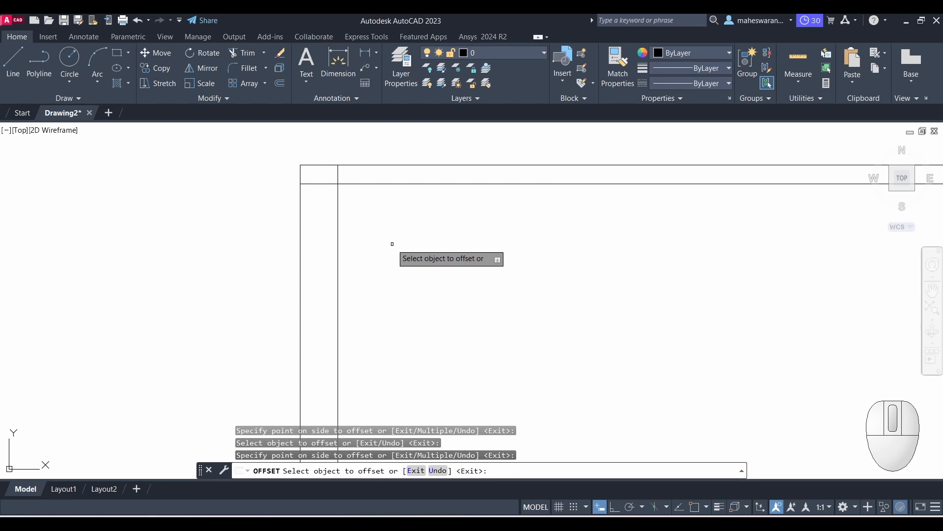
text(t)
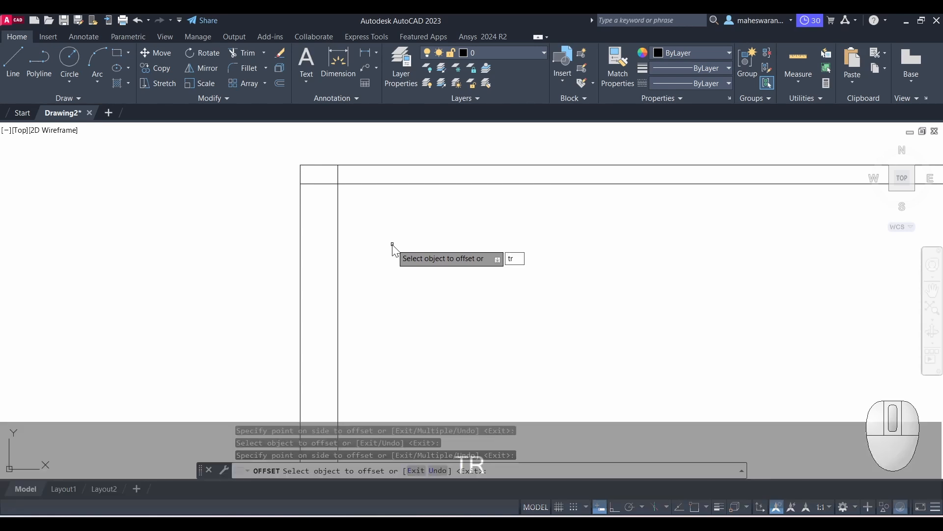
text(r)
key(Escape)
key(F12)
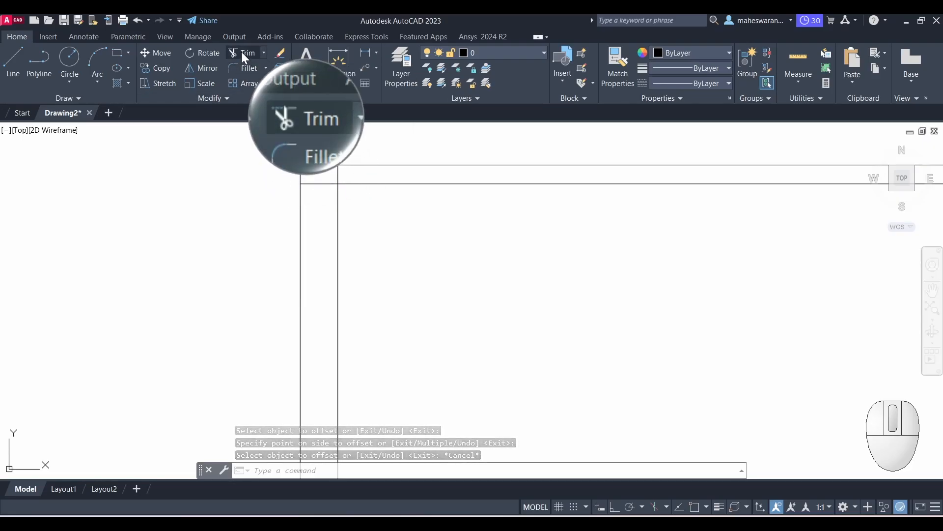
click(241, 52)
key(F12)
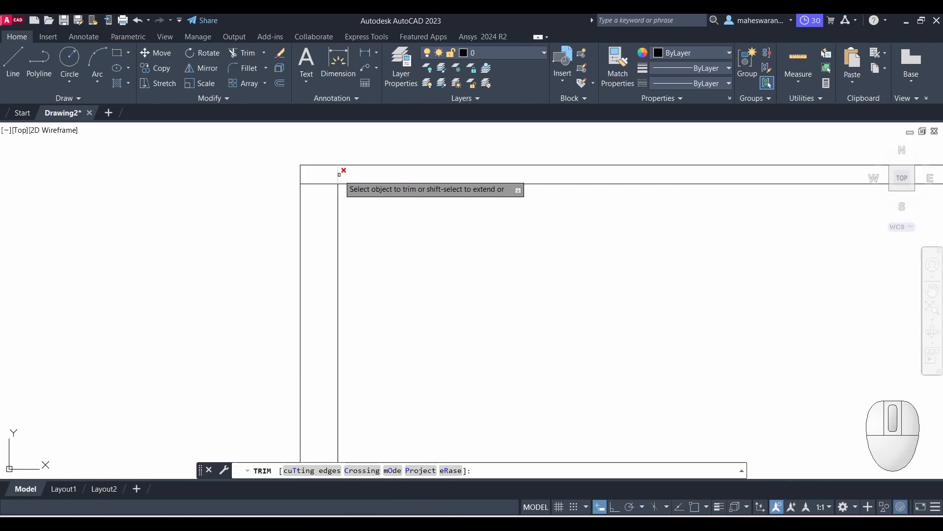
click(338, 176)
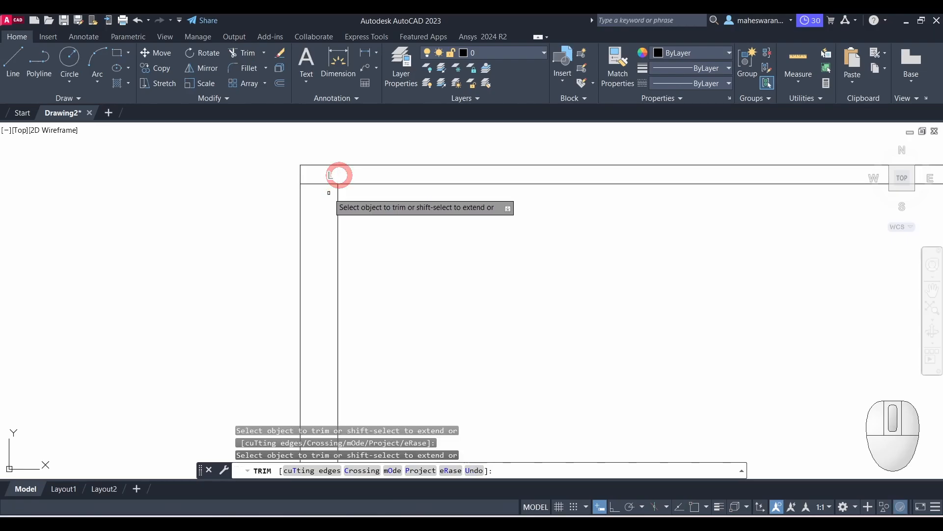
click(322, 184)
- Trim the overhanging ends of the left and bottom margin lines at the sheet's lower-left corner
scroll(335, 214, down, 5)
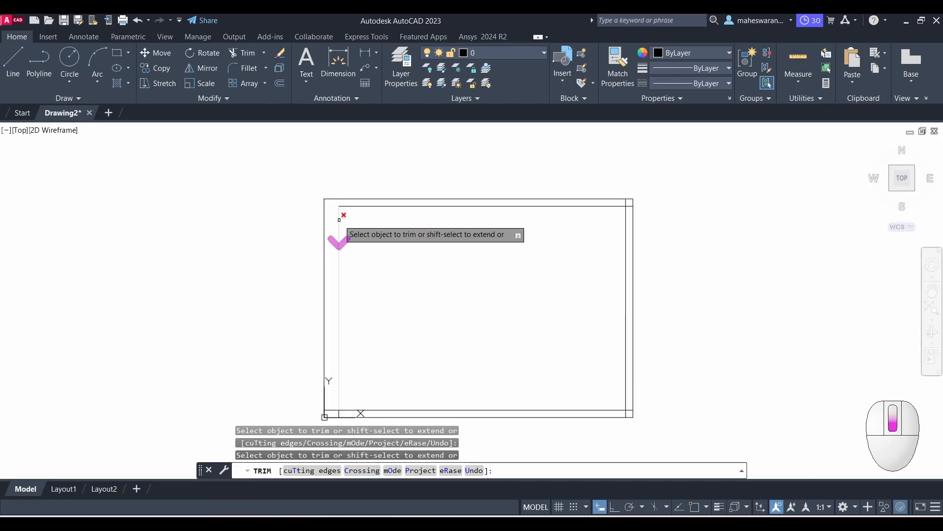
scroll(332, 357, up, 4)
scroll(336, 324, up, 4)
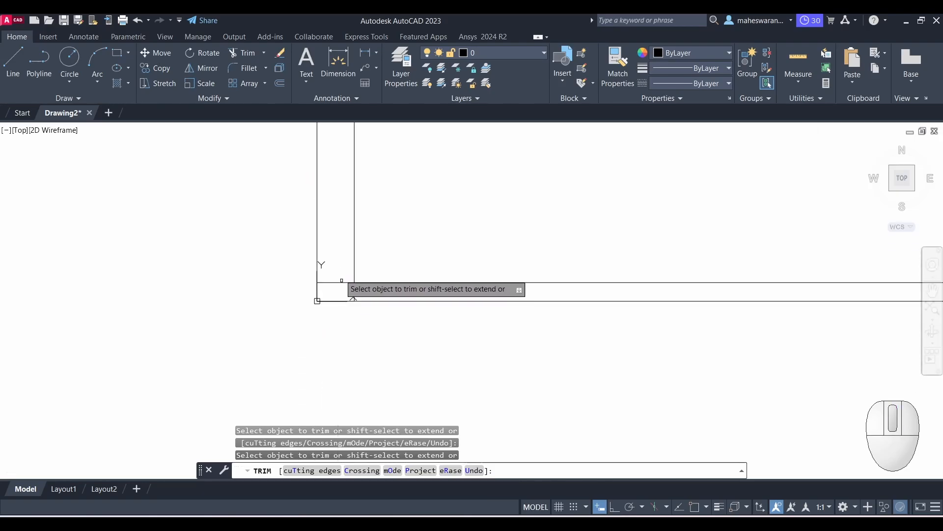
click(338, 288)
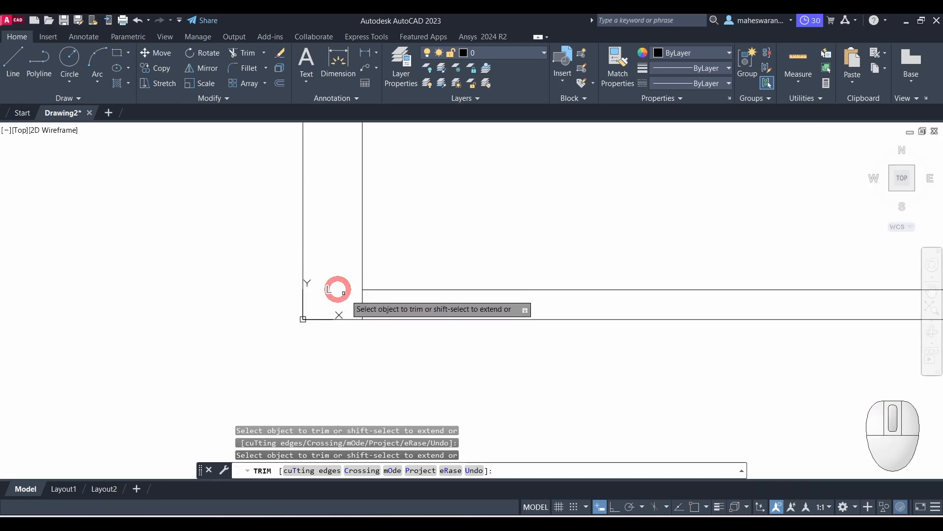
click(361, 302)
- Trim the overhanging ends of the bottom and right margin lines at the sheet's lower-right corner
scroll(361, 302, down, 5)
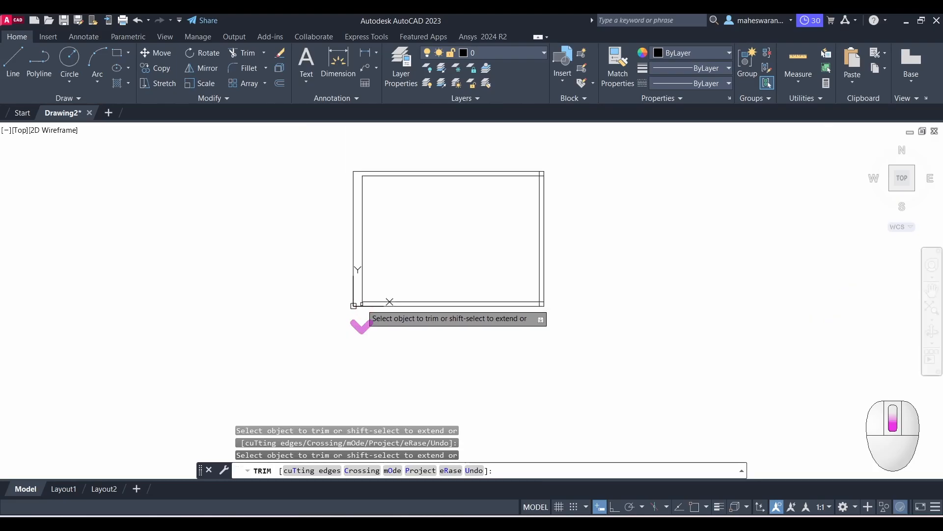
scroll(491, 305, up, 3)
scroll(448, 284, up, 4)
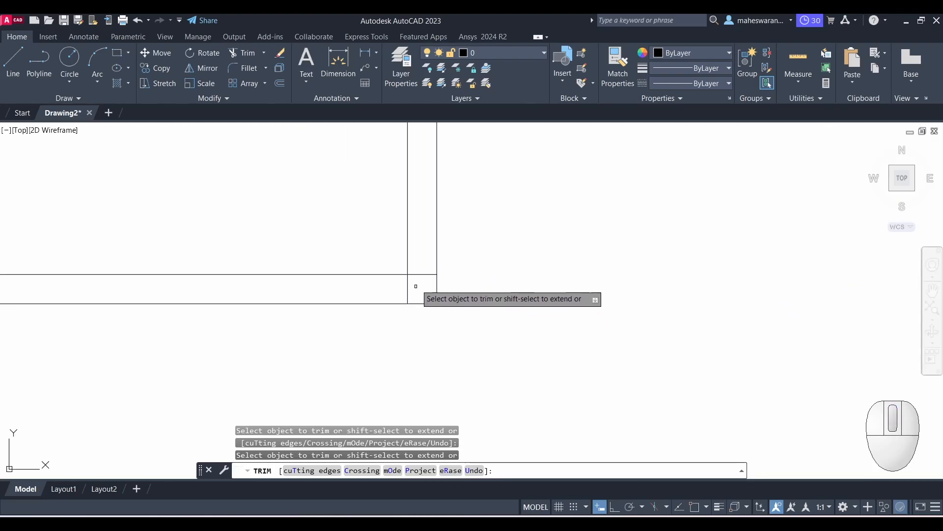
click(421, 273)
- Trim the overhanging ends of the top and right margin lines at the sheet's upper-right corner and finish trimming
scroll(409, 287, down, 6)
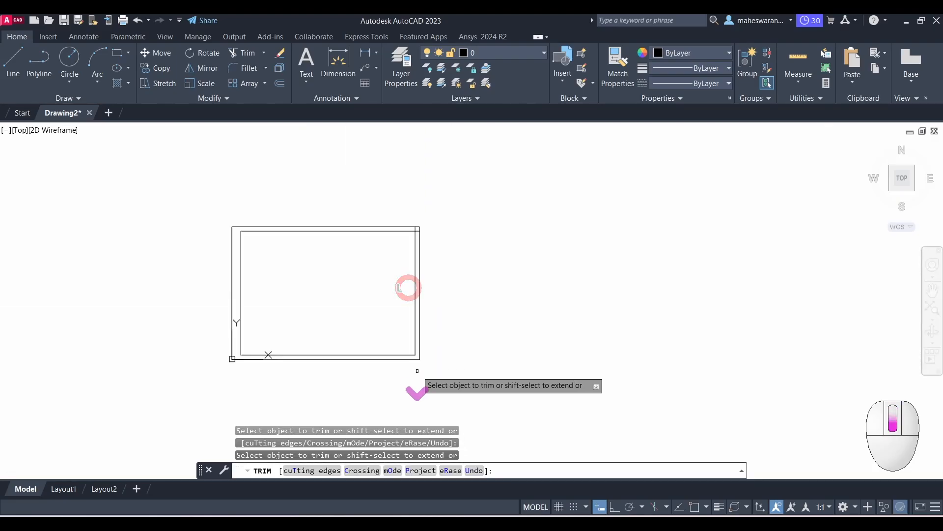
scroll(416, 231, up, 6)
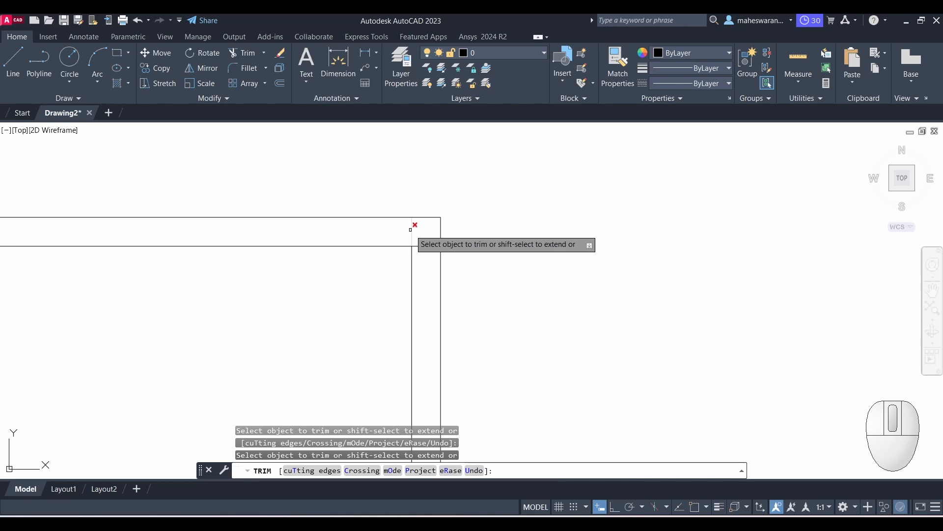
click(413, 231)
click(419, 246)
scroll(433, 246, down, 5)
middle_drag(408, 240, 452, 163)
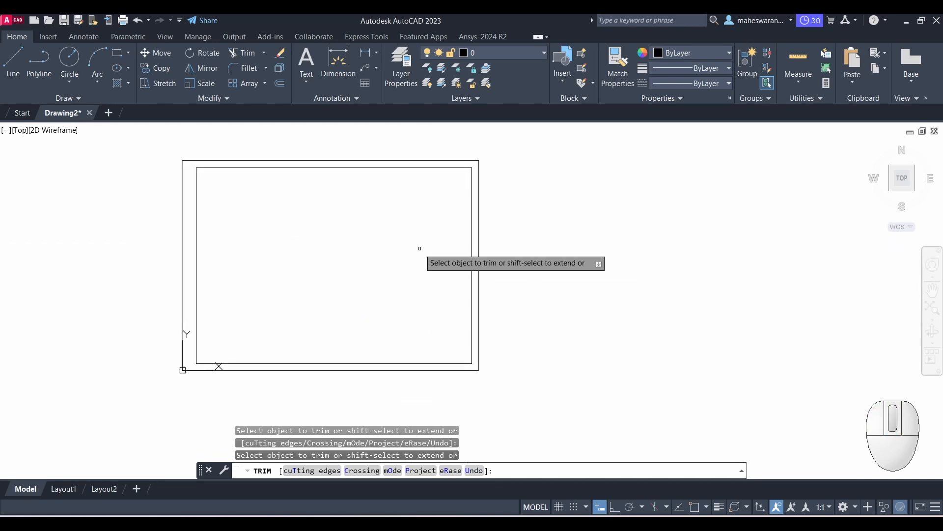
key(Return)
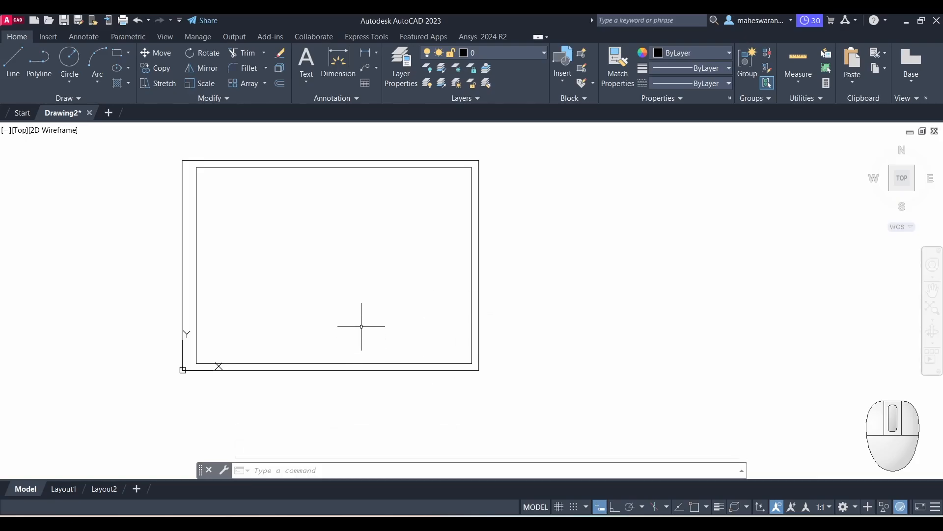
- Turn on object snap and draw a 155 x 44 mm title block rectangle inward from the inner border's lower-right corner
click(117, 53)
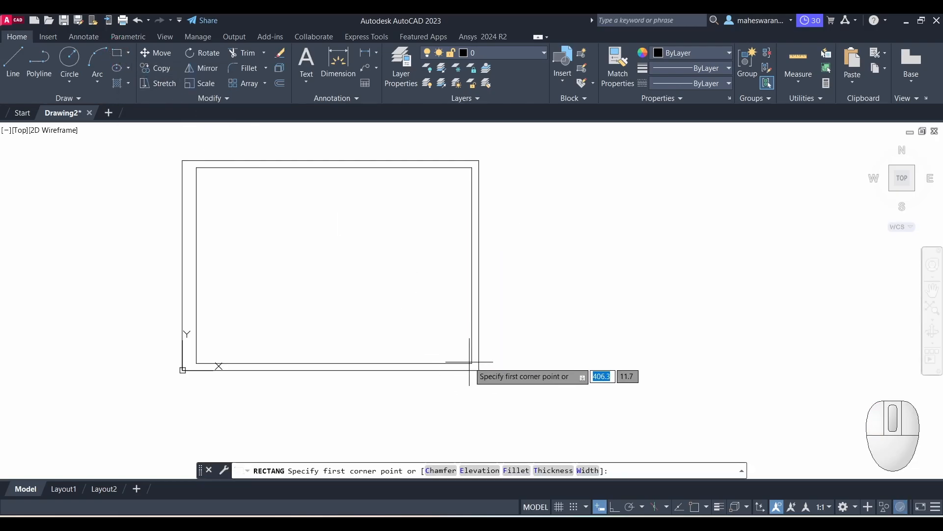
scroll(472, 363, up, 4)
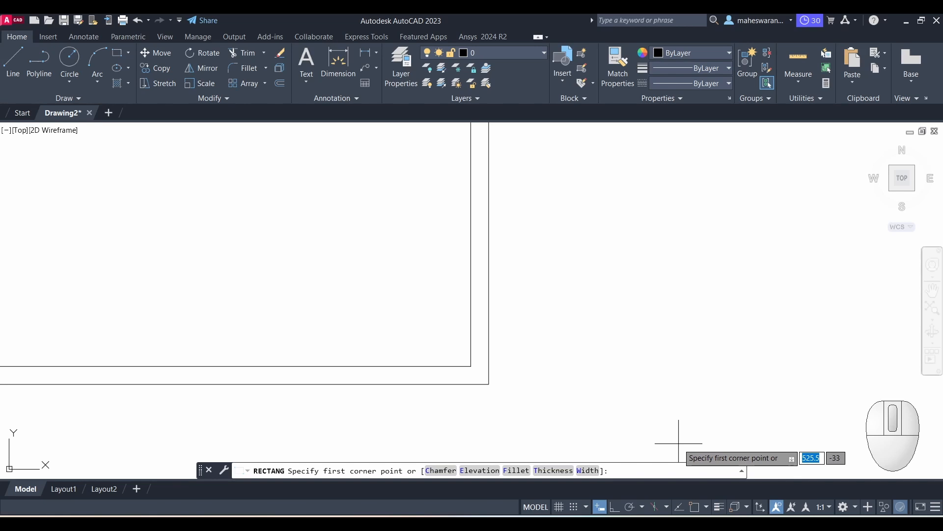
key(F12)
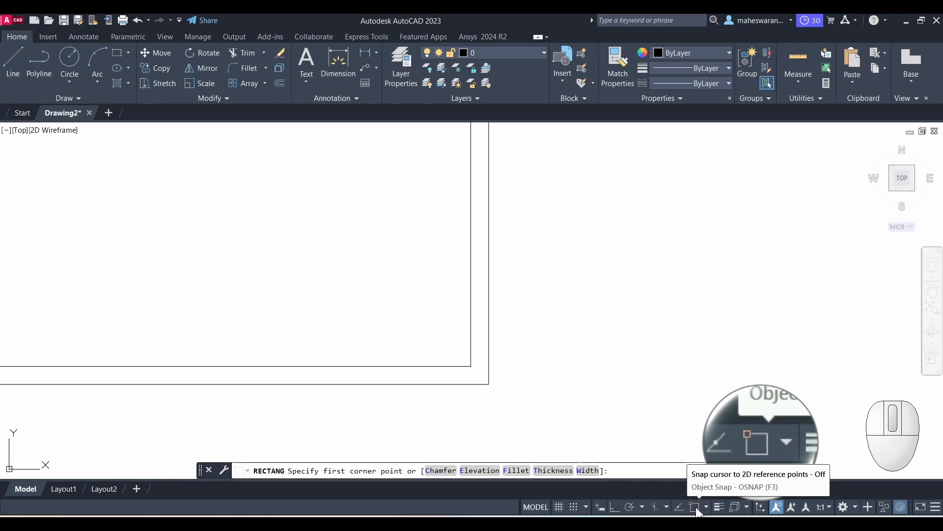
click(696, 506)
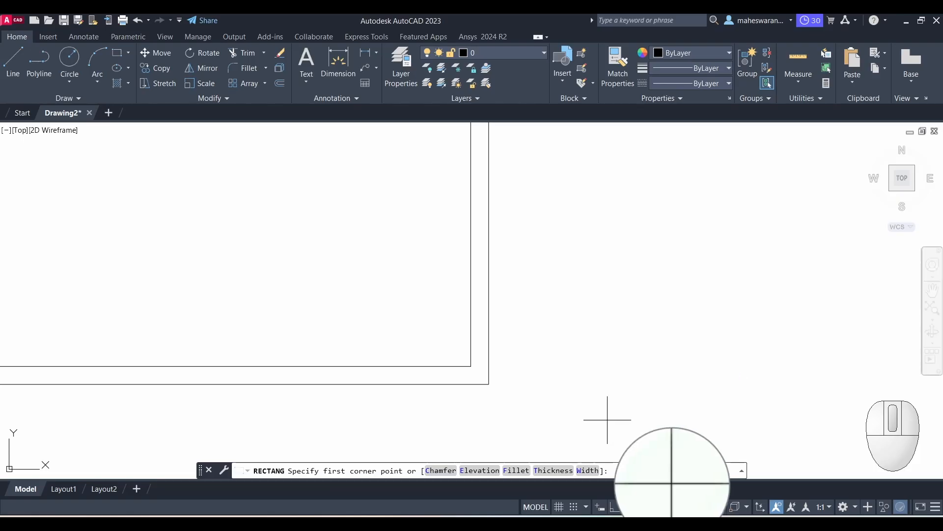
key(F12)
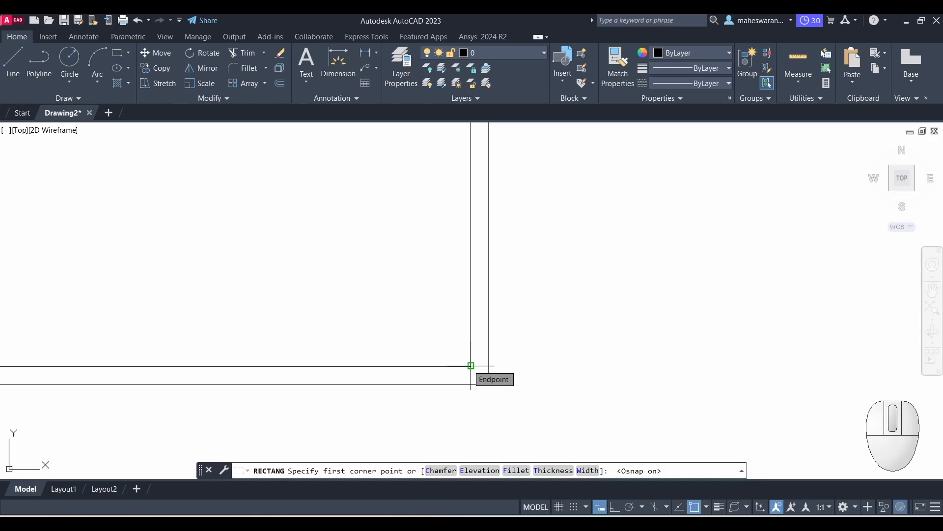
click(471, 366)
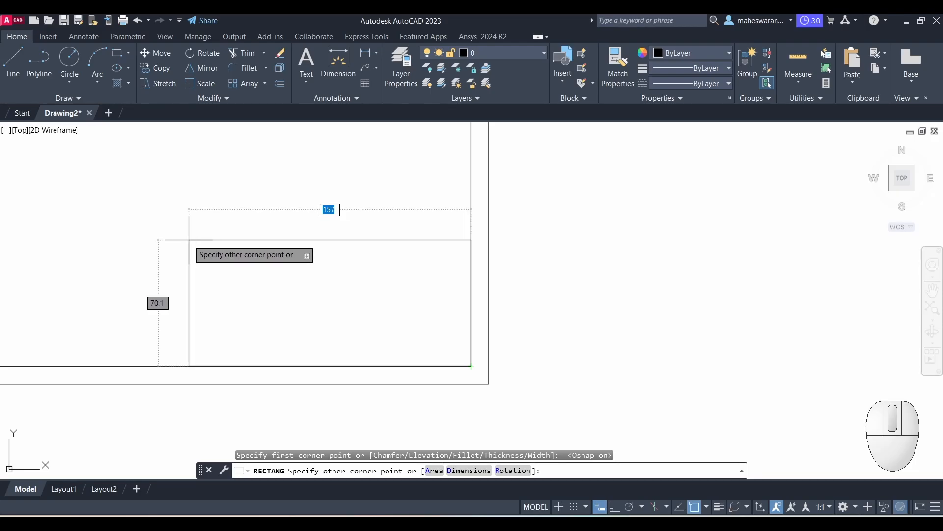
text(15)
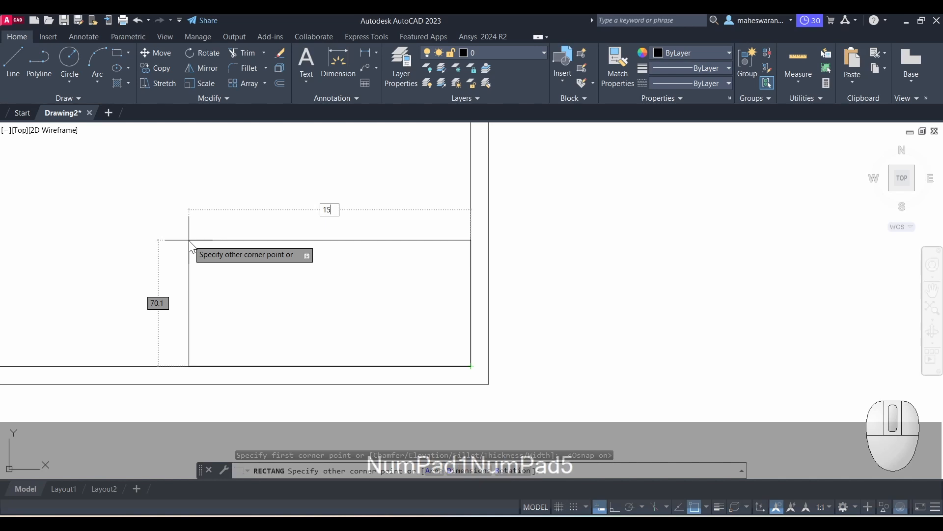
text(5)
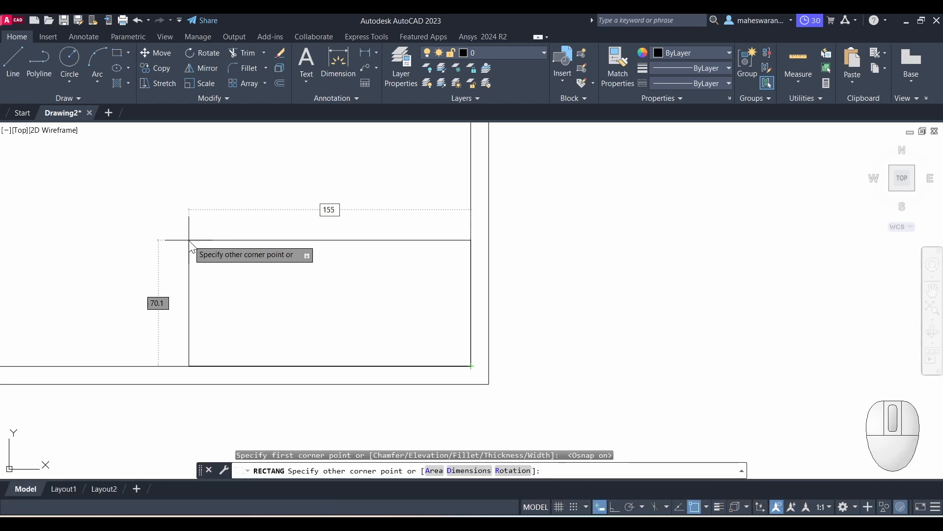
key(Tab)
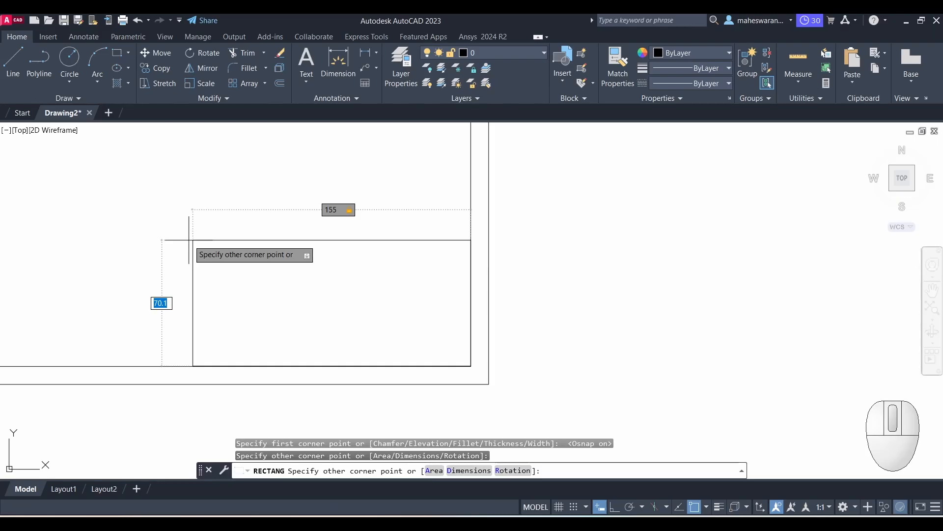
text(44)
key(Return)
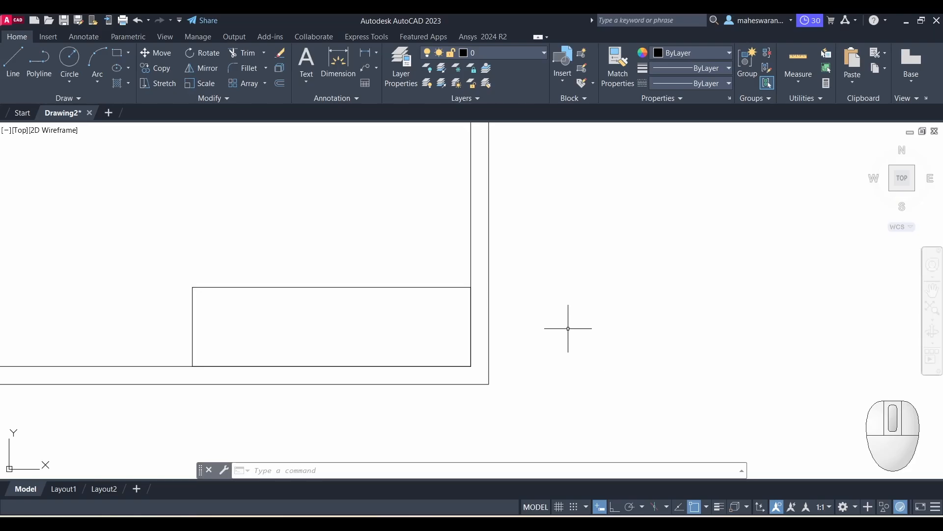
- Create a multiline text box spanning the title block from its upper-left to lower-right corner, with text height 5
click(309, 83)
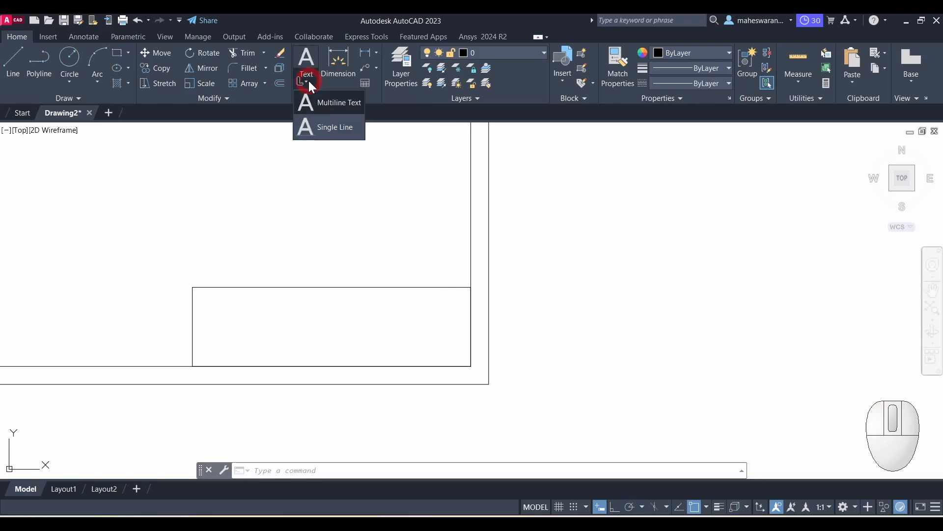
click(329, 104)
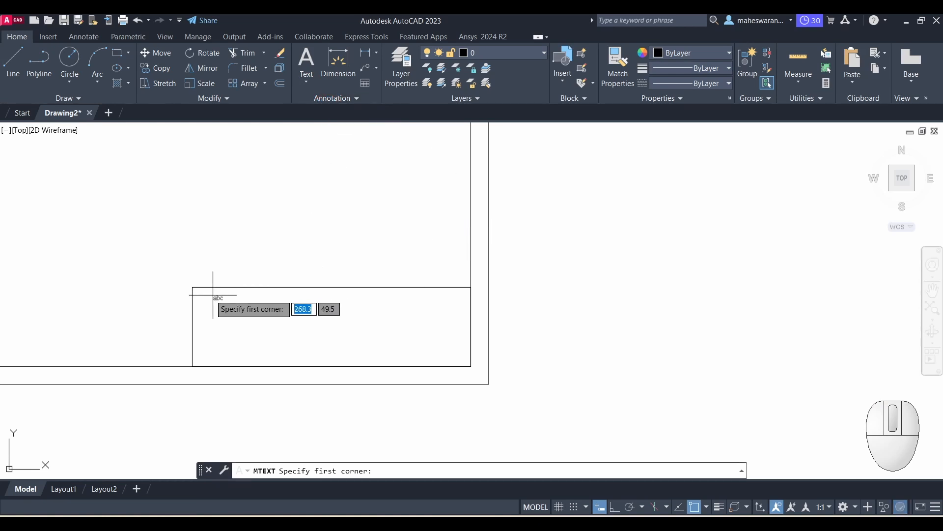
click(192, 288)
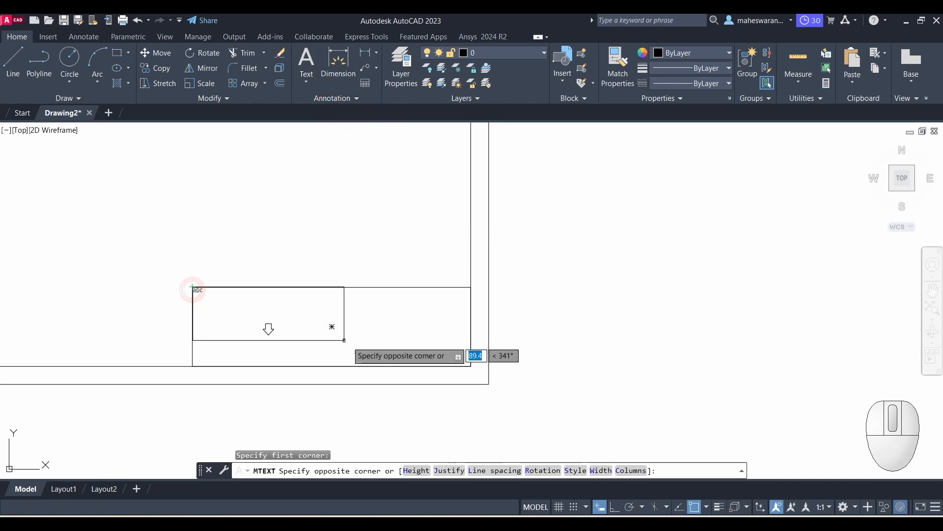
click(471, 365)
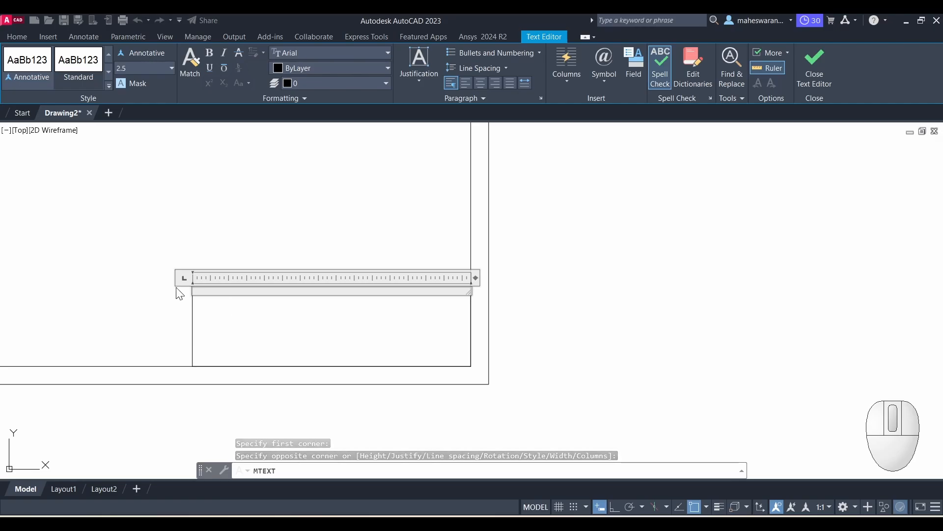
click(131, 71)
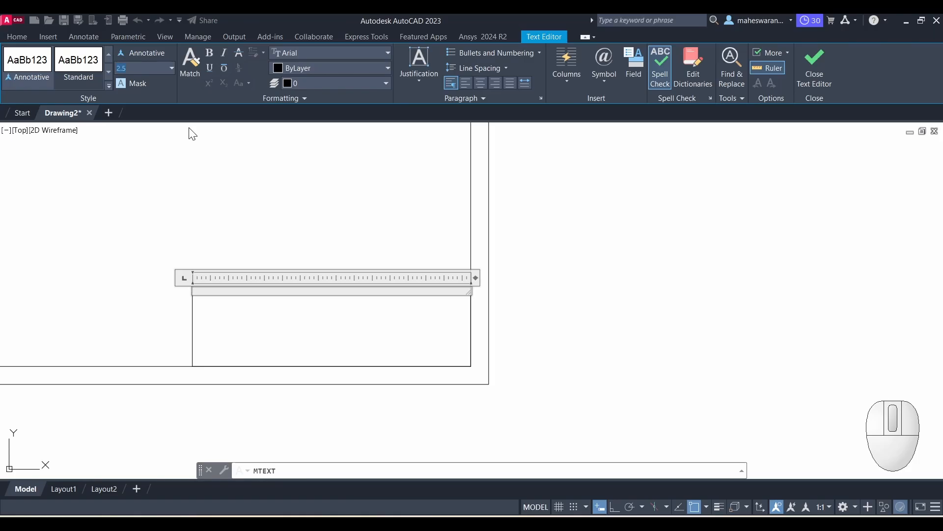
text(5)
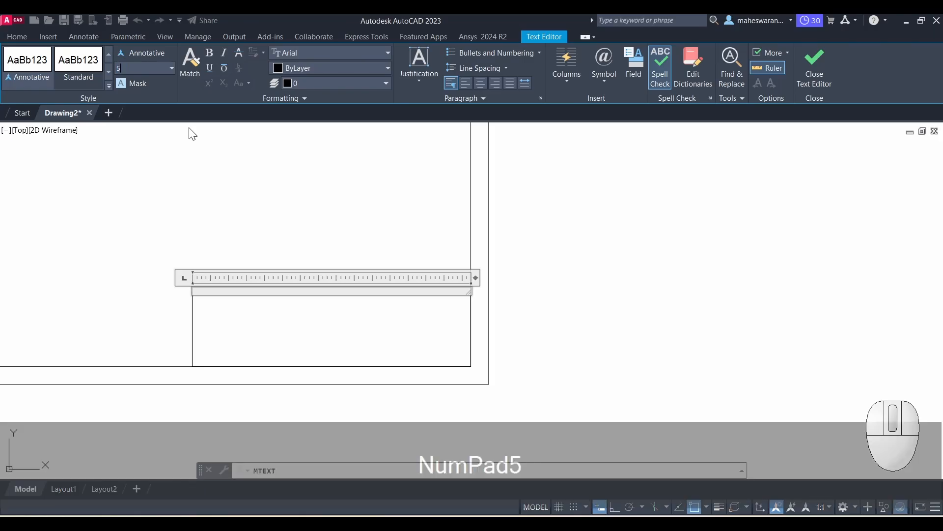
key(Return)
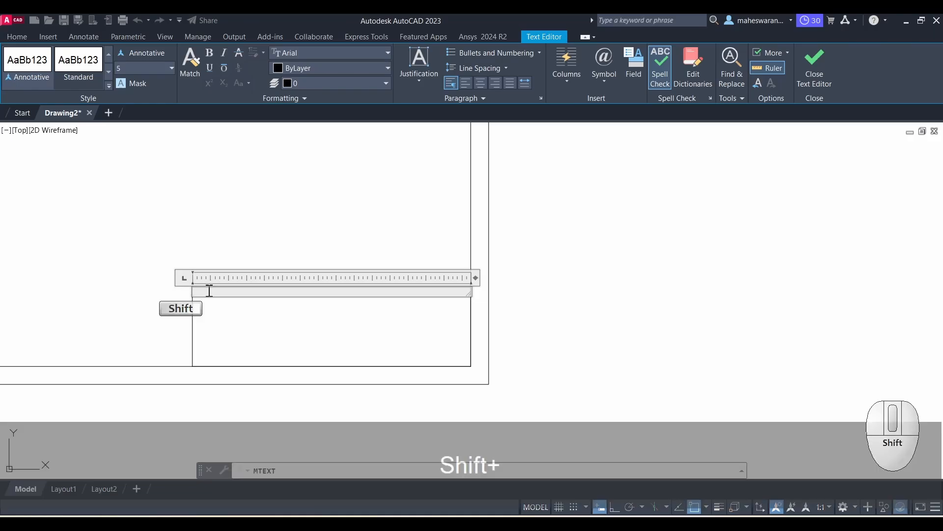
- Enter "YOUR NAME" on the first line and "REG NO:" with a masked placeholder registration number on the second, and finish the text
text(YOUR )
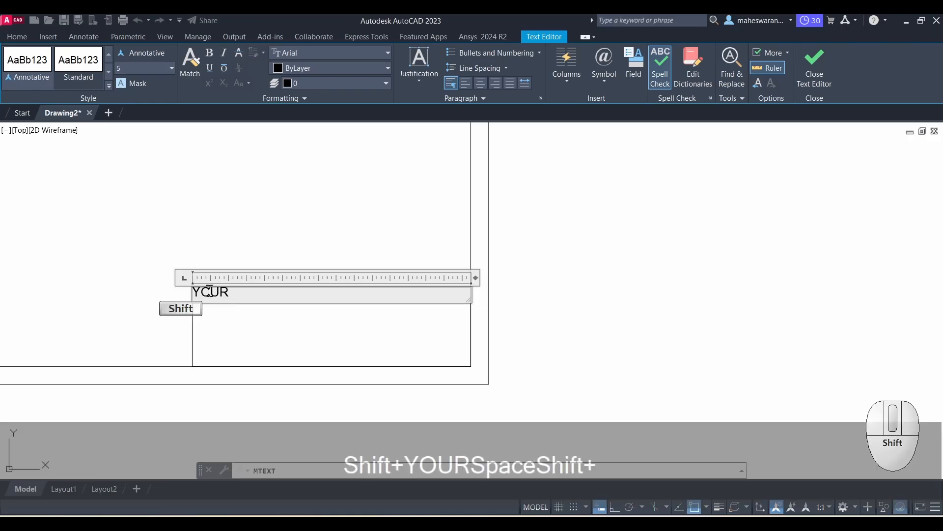
text(NAME)
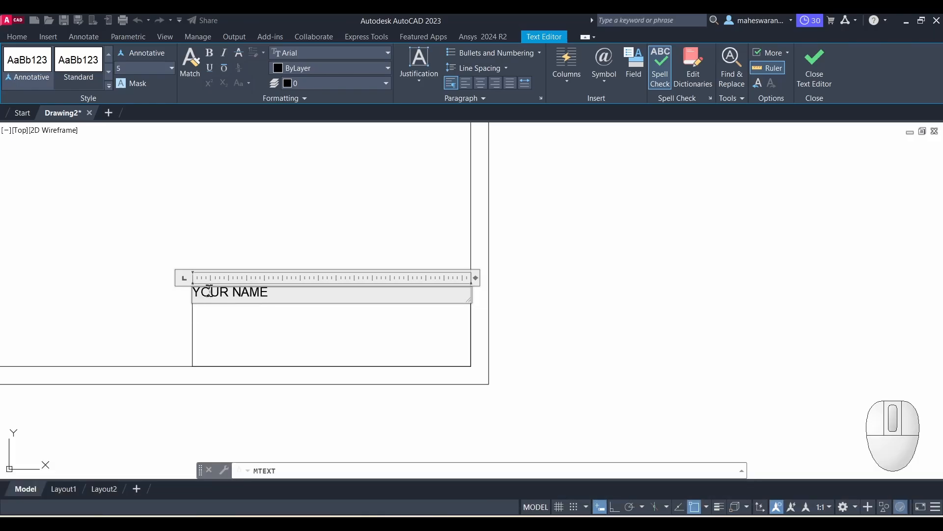
key(Return)
text(RE)
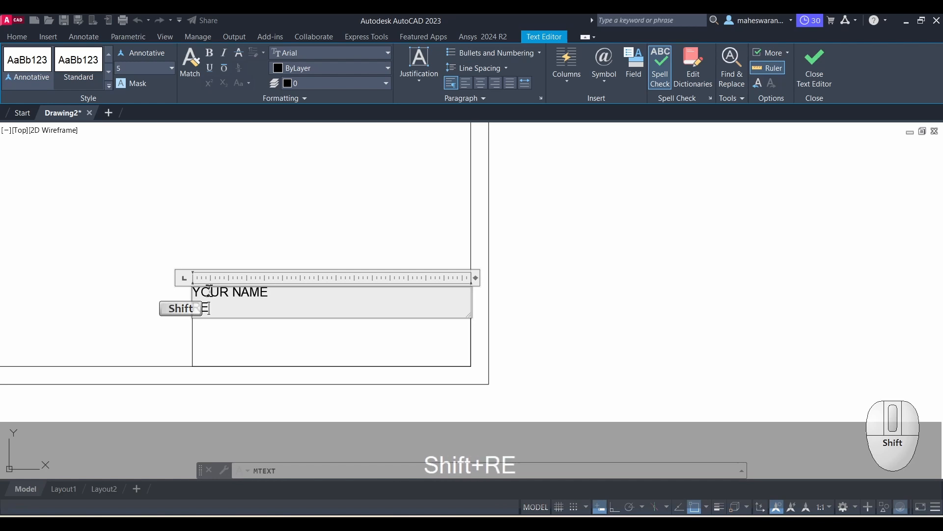
text(G NO: )
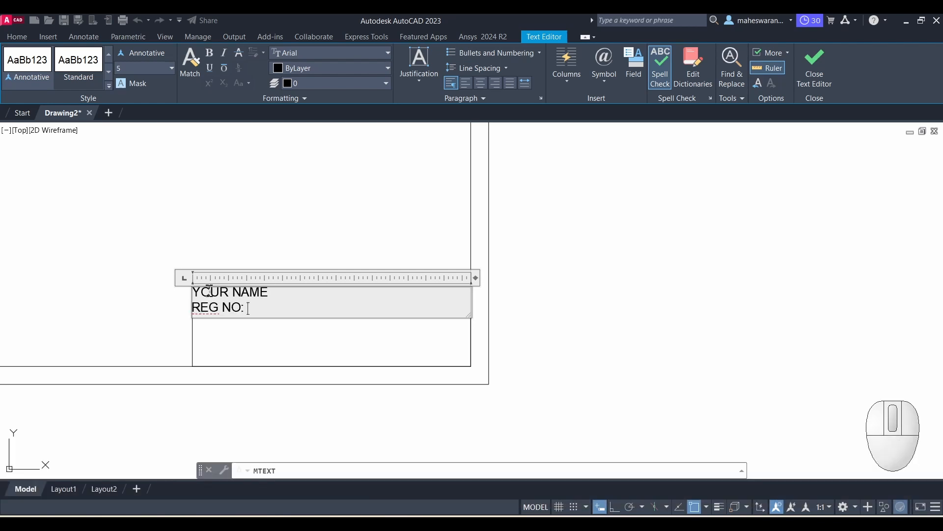
text(2127)
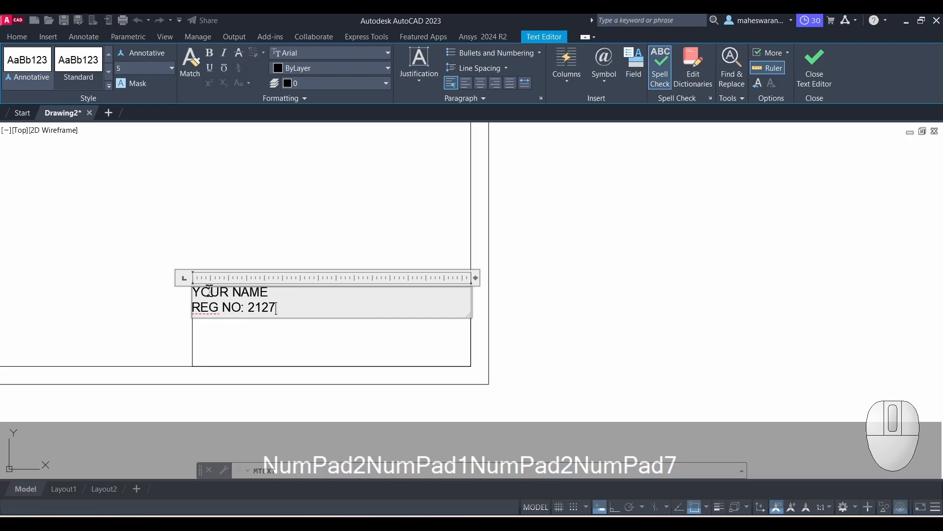
text(XXX)
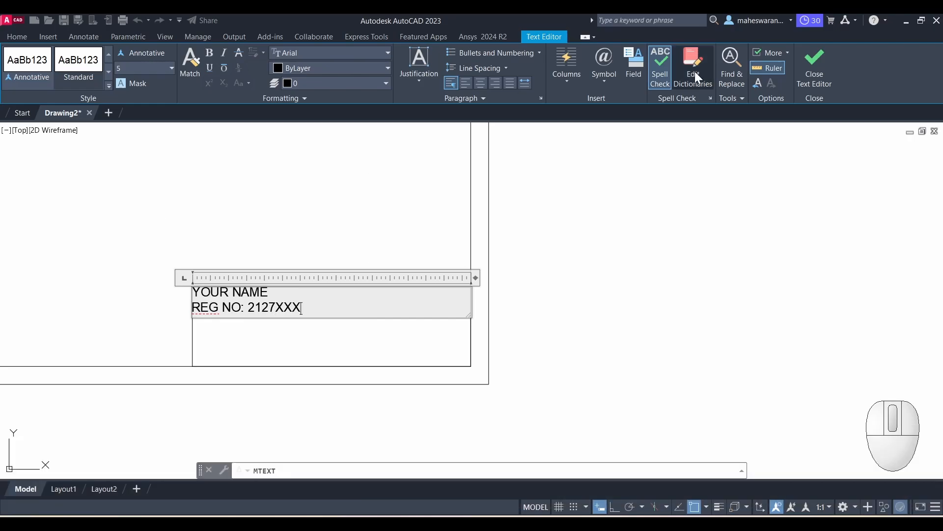
click(820, 74)
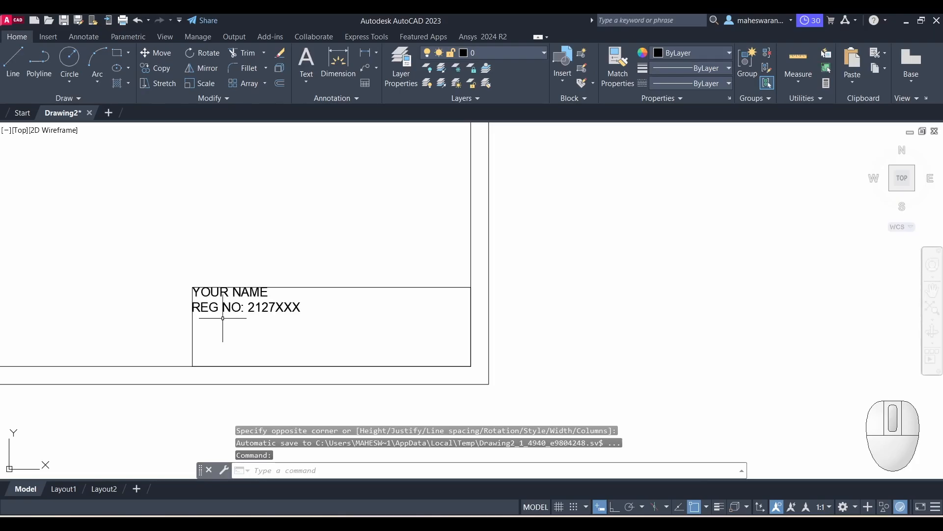
- Move the title block text slightly inward from the block's upper-left corner, with object snap off
scroll(217, 303, up, 2)
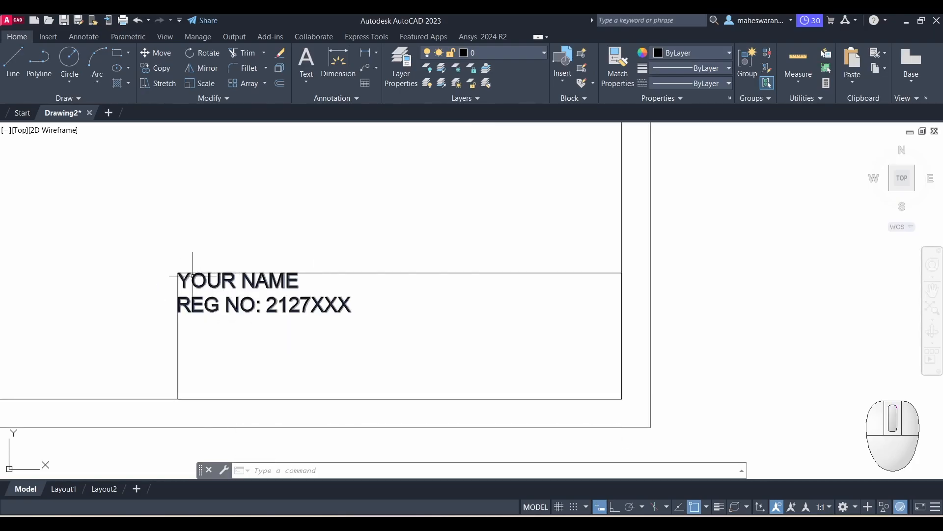
click(210, 282)
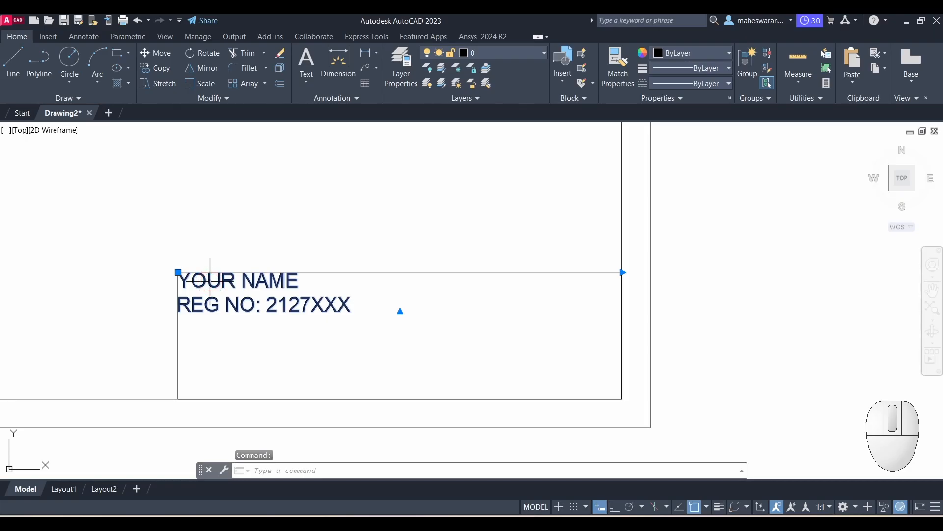
right_click(210, 281)
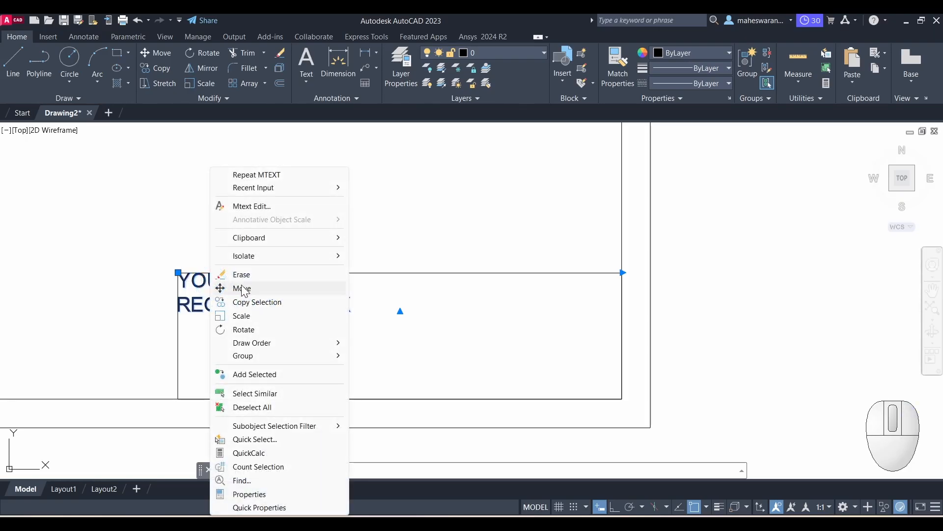
click(242, 289)
click(178, 272)
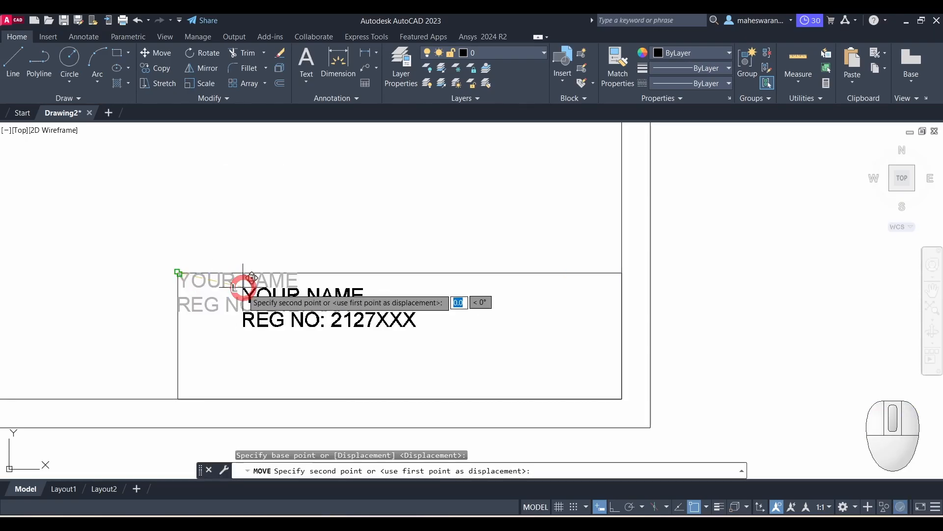
scroll(225, 282, up, 2)
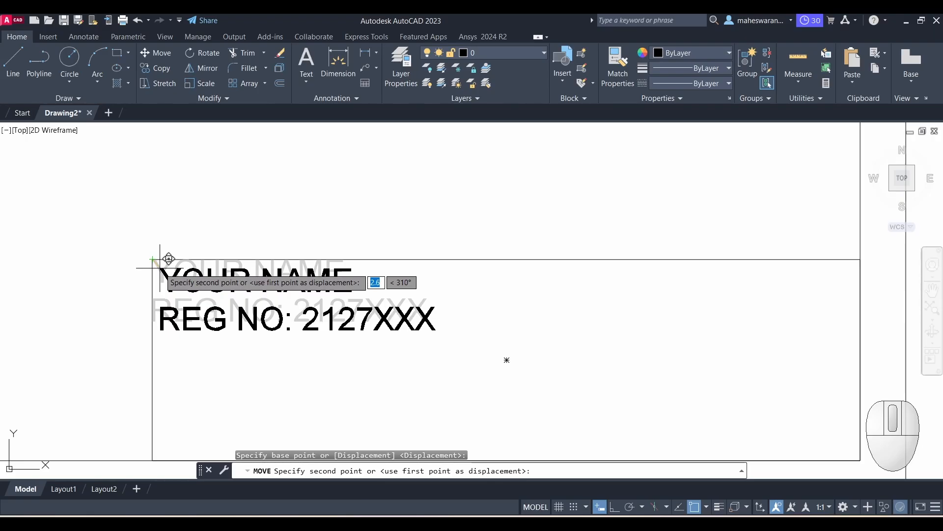
click(695, 507)
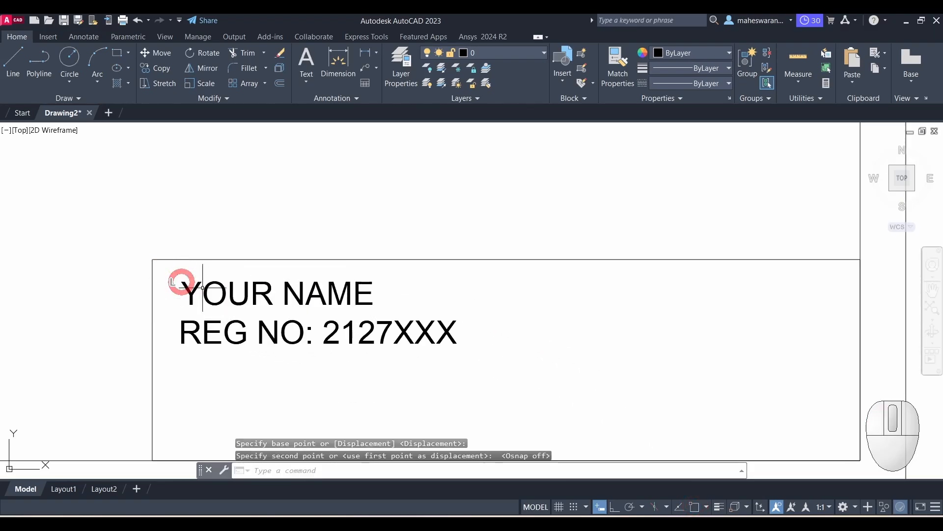
click(189, 275)
scroll(592, 323, down, 6)
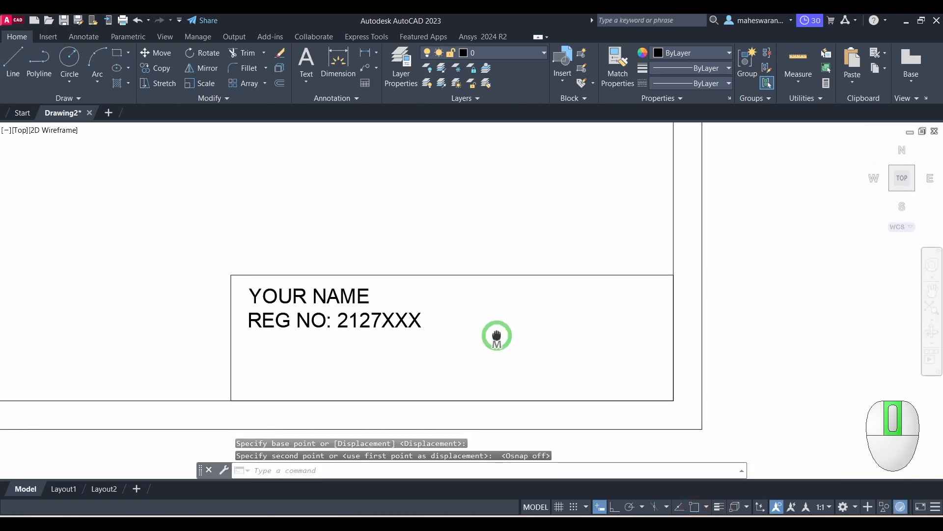
scroll(498, 335, down, 2)
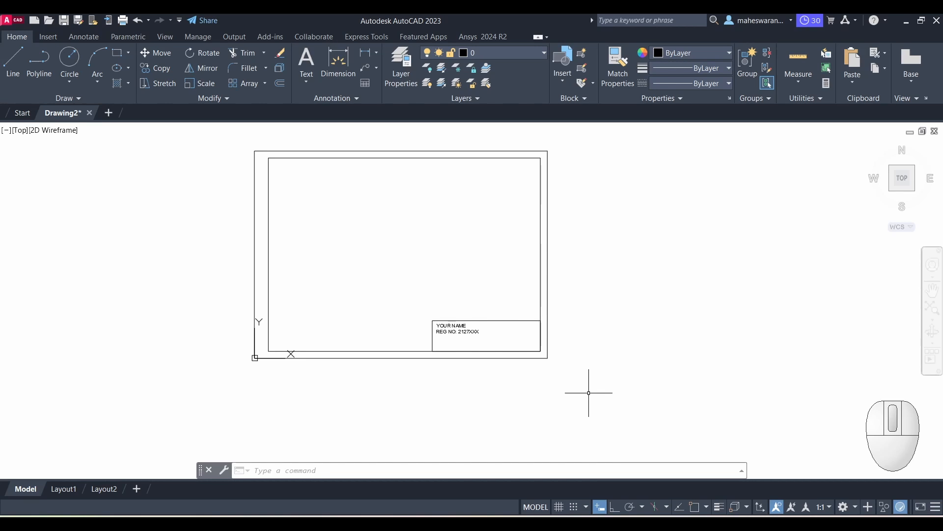
- Save the drawing as an AutoCAD drawing template named MYTEMPLATE in the Template folder, with Metric measurement
click(19, 19)
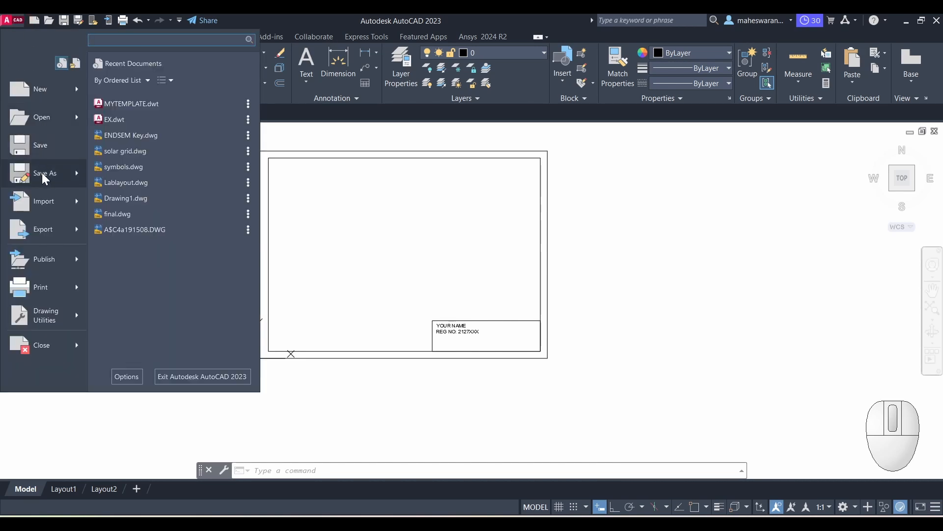
mouse_move(43, 177)
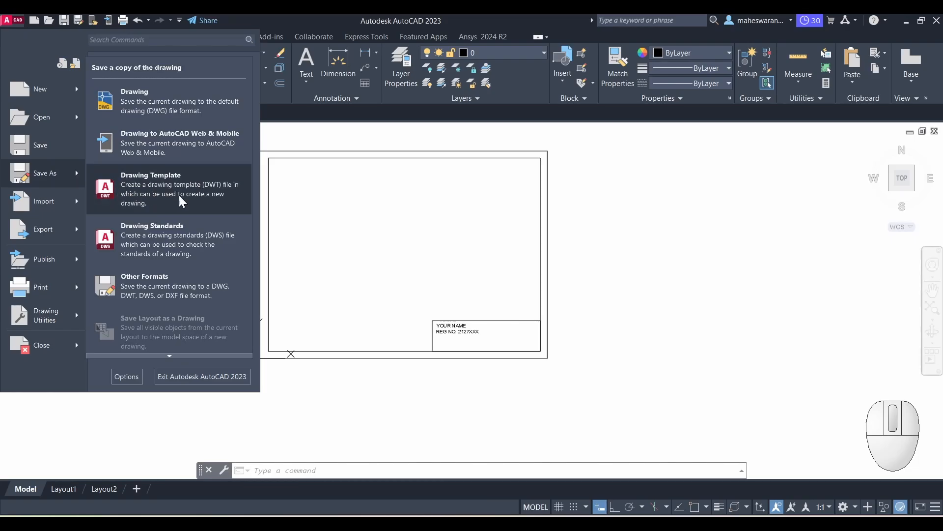
click(133, 191)
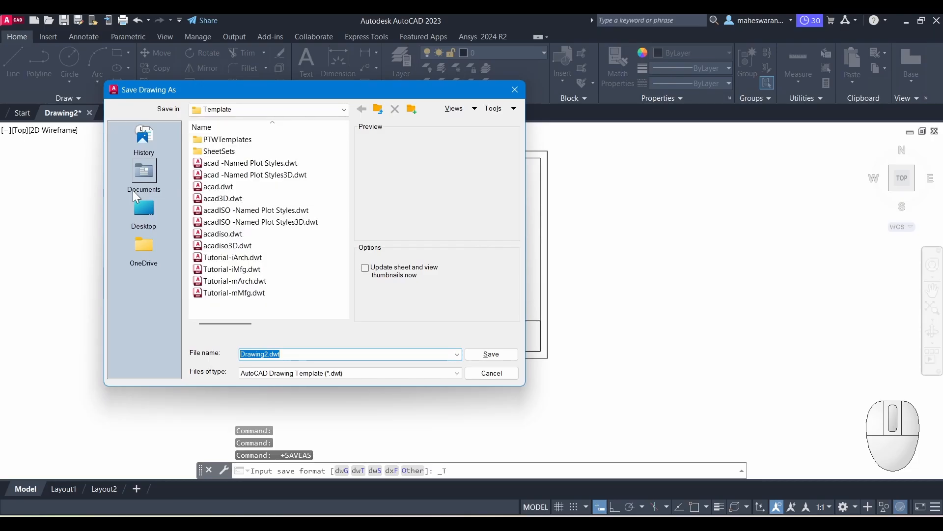
text(MYTE)
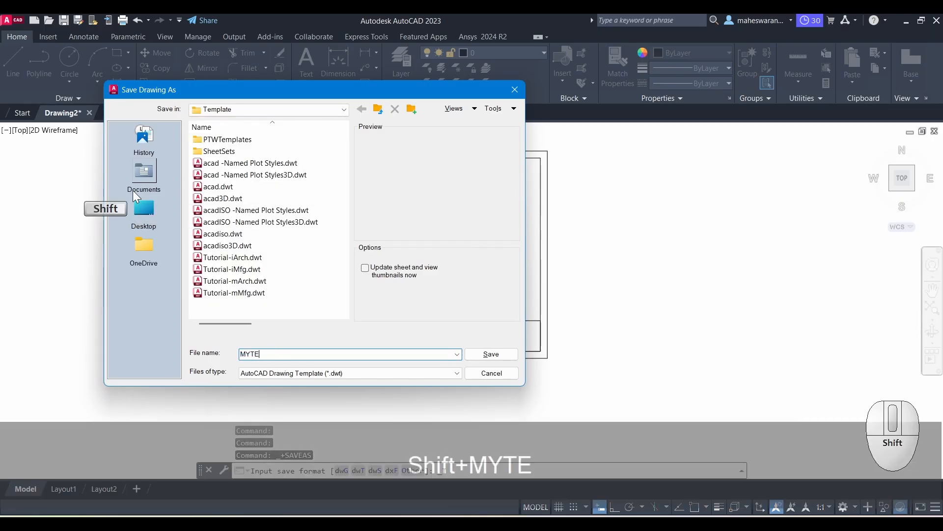
text(MPLATE)
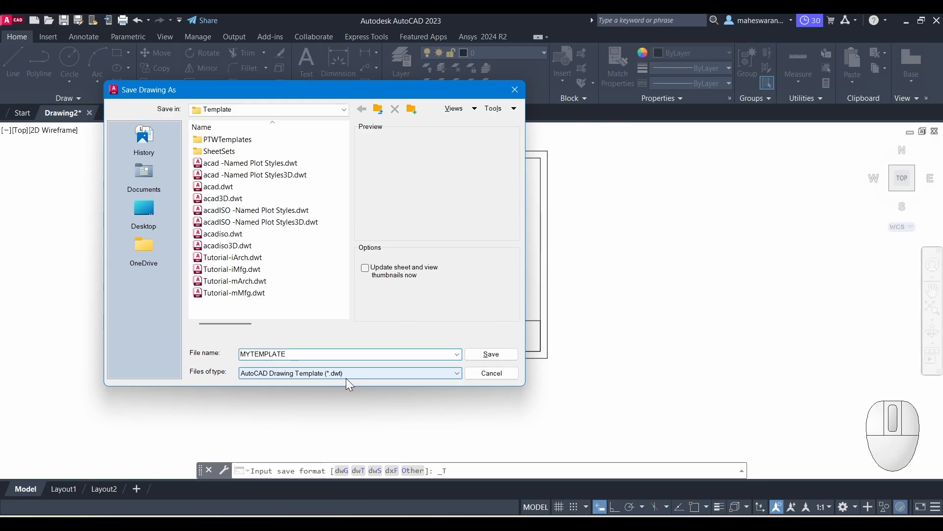
click(491, 354)
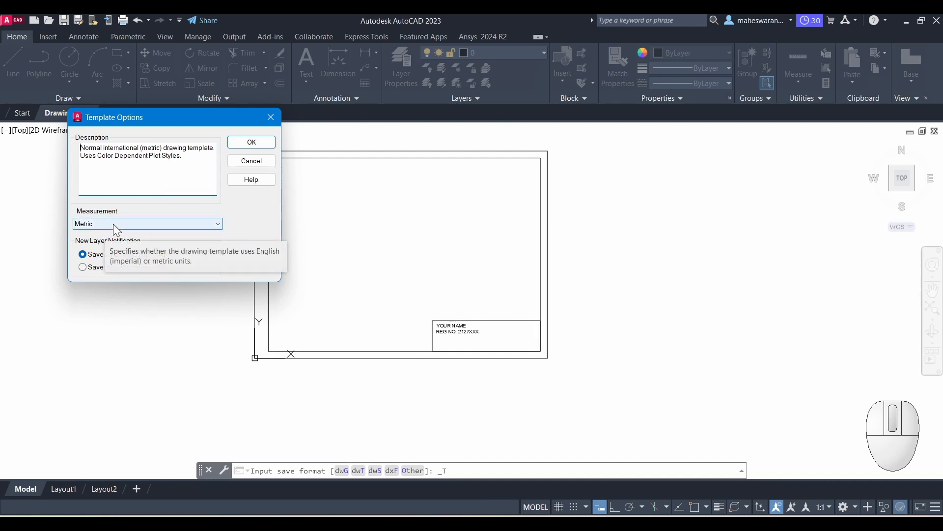
click(272, 141)
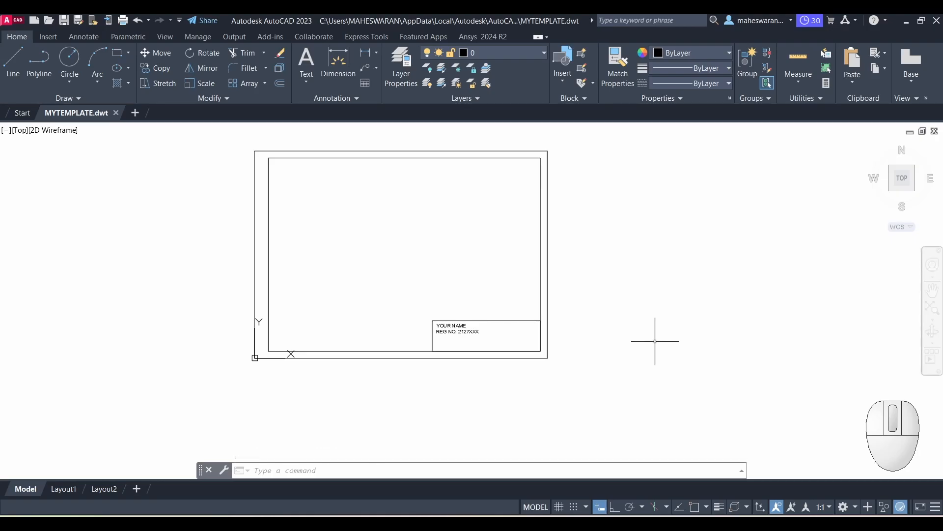
- Close the template file and start a new drawing based on MYTEMPLATE.dwt
click(116, 112)
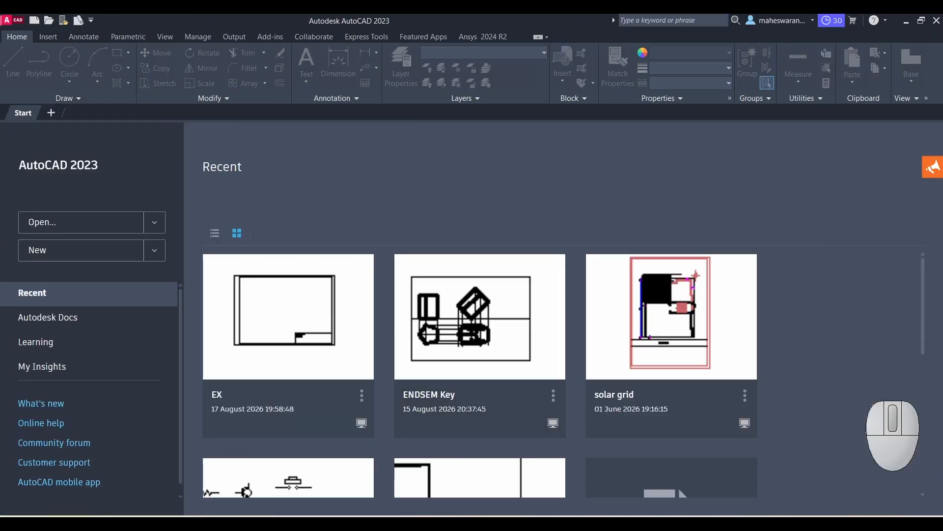
key(super+space)
click(156, 251)
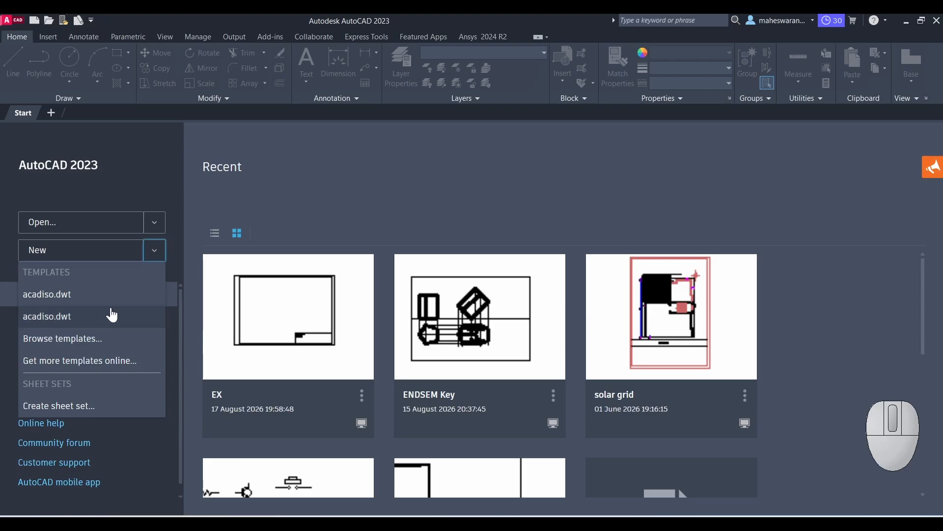
click(83, 338)
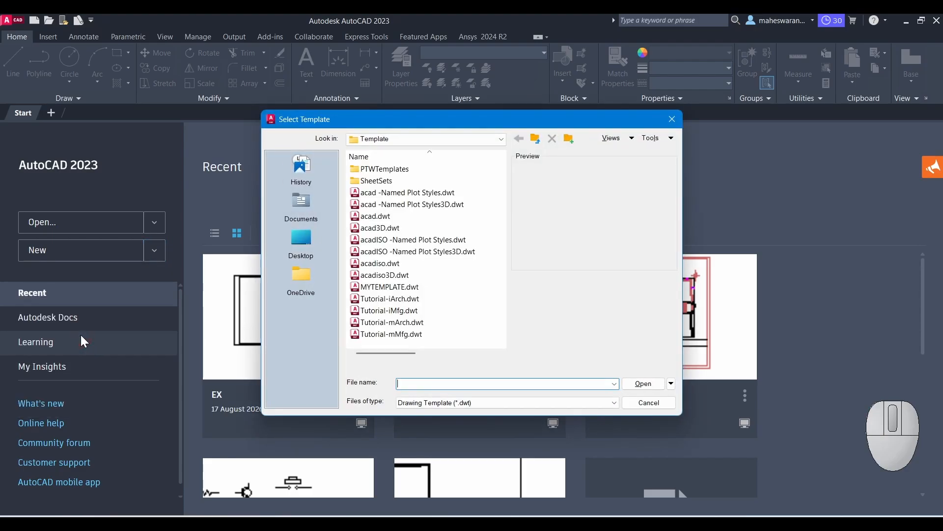
click(400, 288)
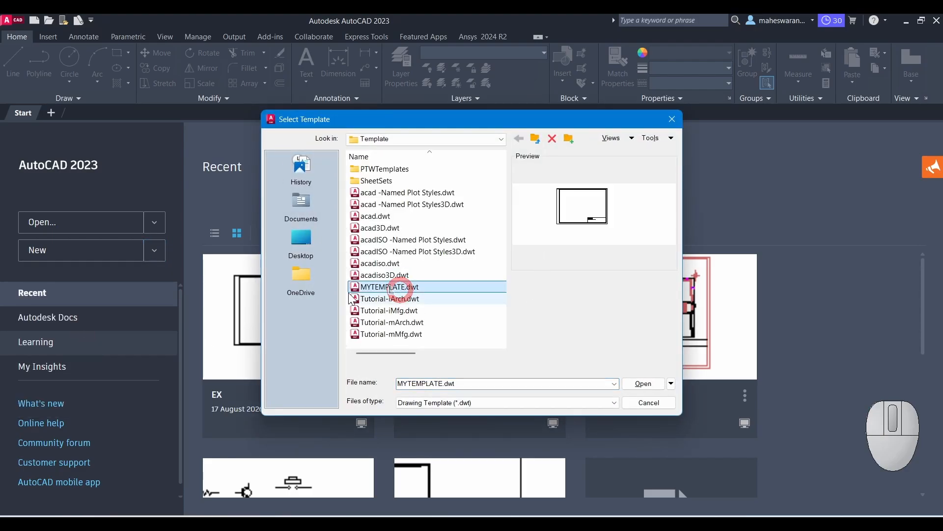
click(644, 384)
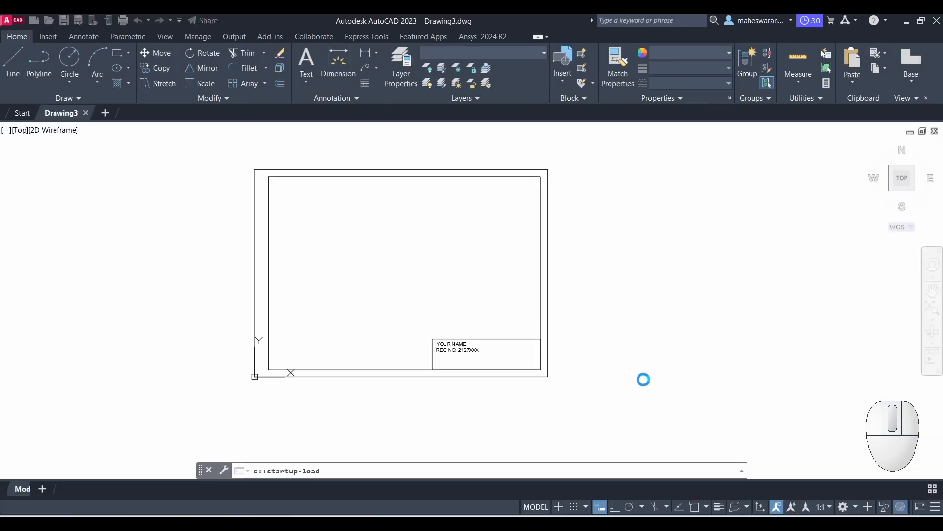